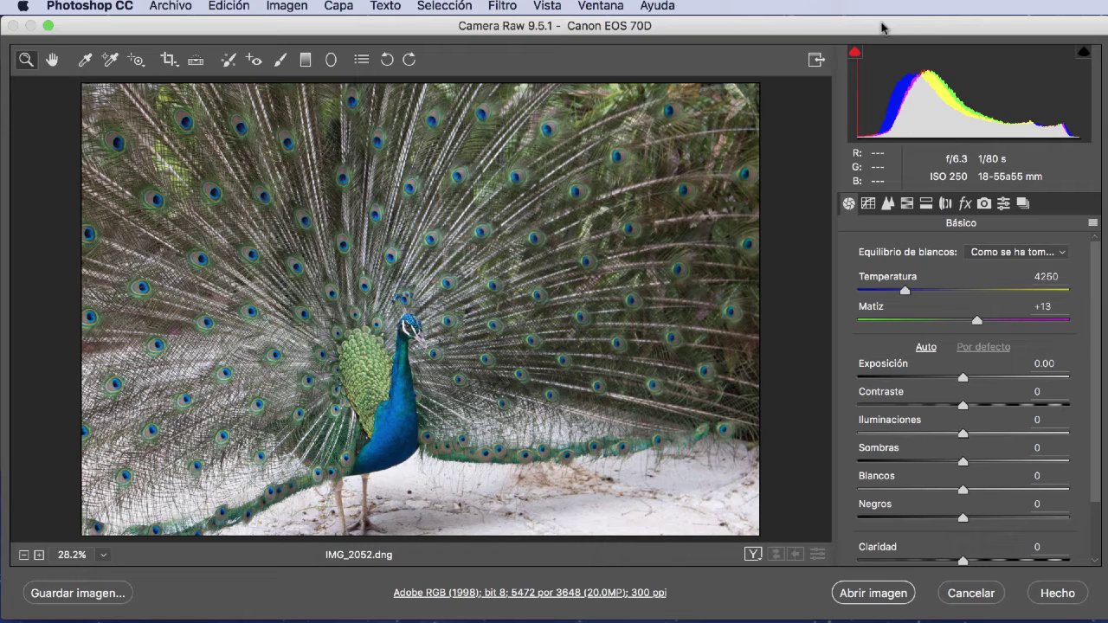
- Maximize the Camera Raw window so the peacock photo shows larger
double_click(881, 28)
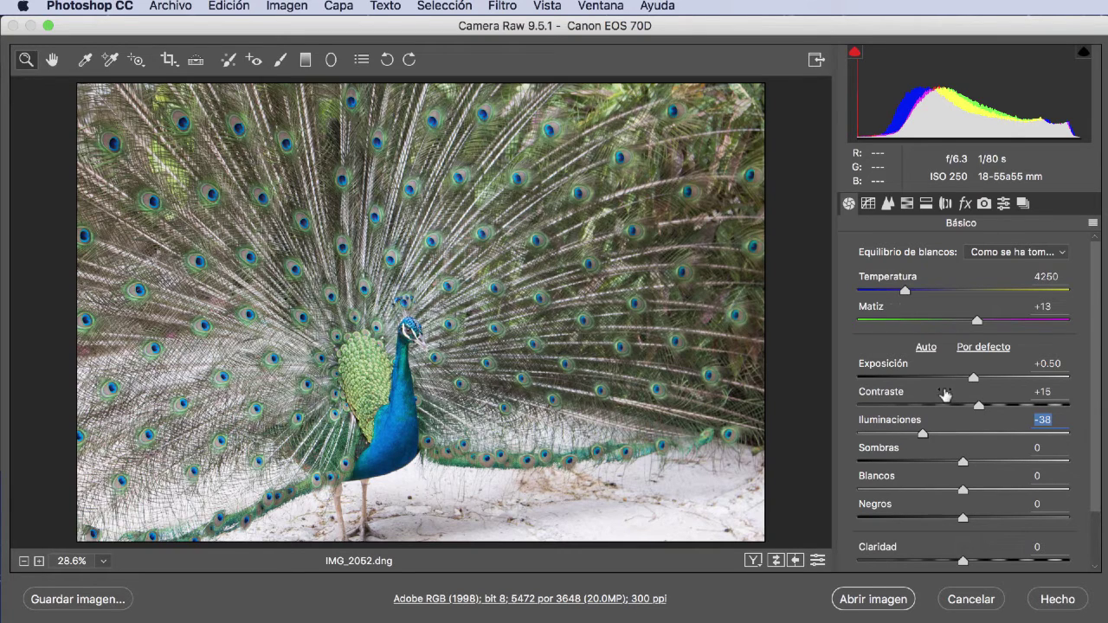
- Set exposure +0.80, highlights -17, shadows -7, whites -11 and blacks -8
drag(974, 378, 995, 408)
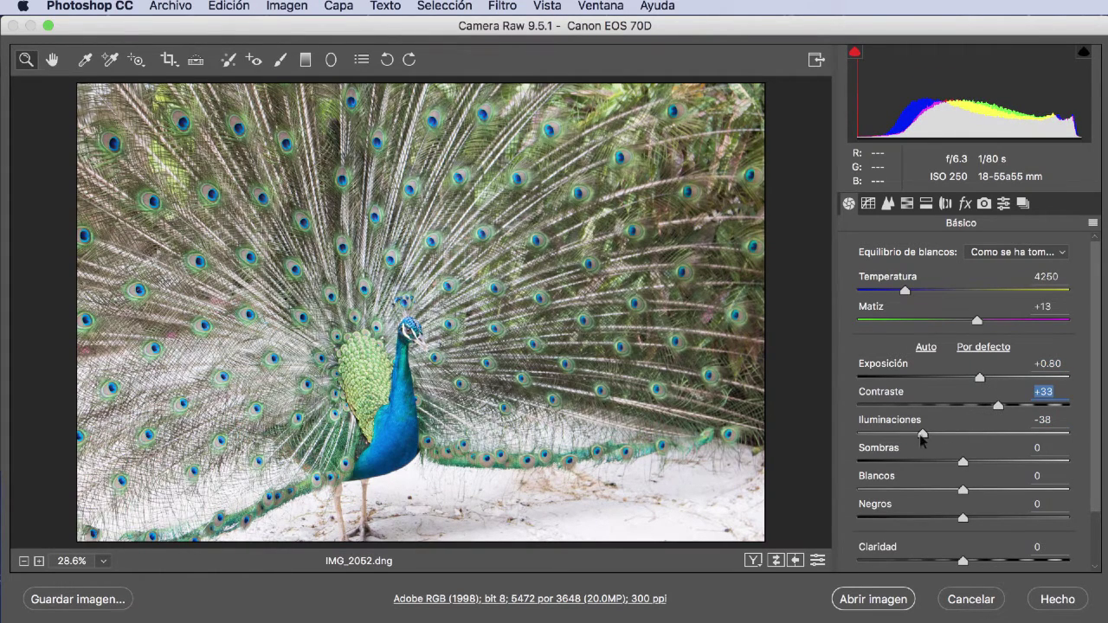
mouse_move(923, 434)
mouse_down()
mouse_move(945, 435)
mouse_move(954, 464)
mouse_up()
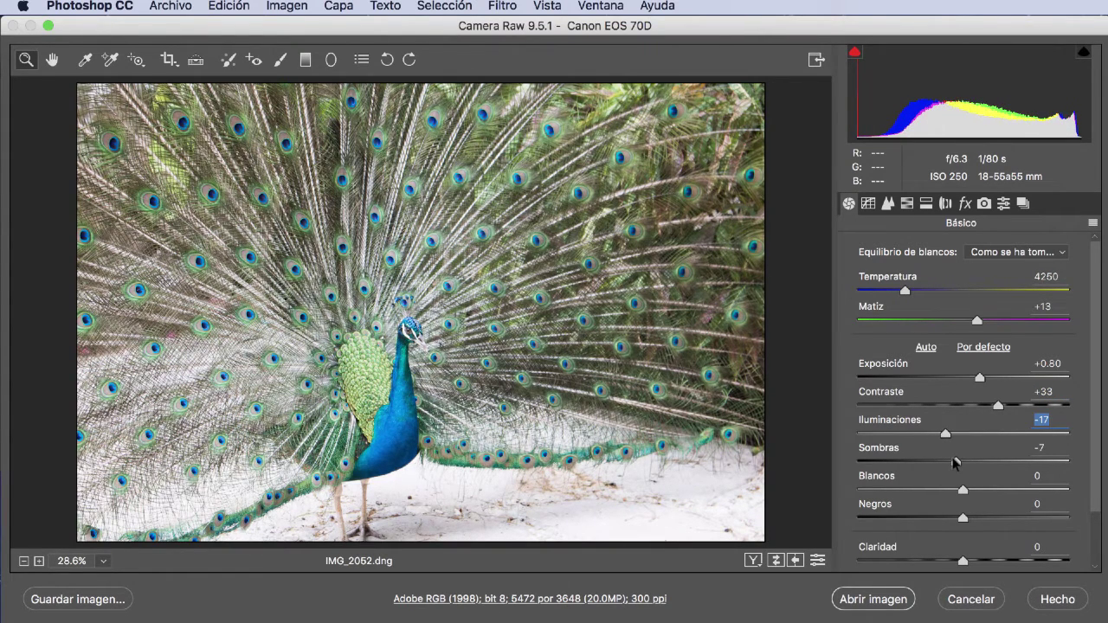
click(955, 463)
drag(961, 491, 952, 491)
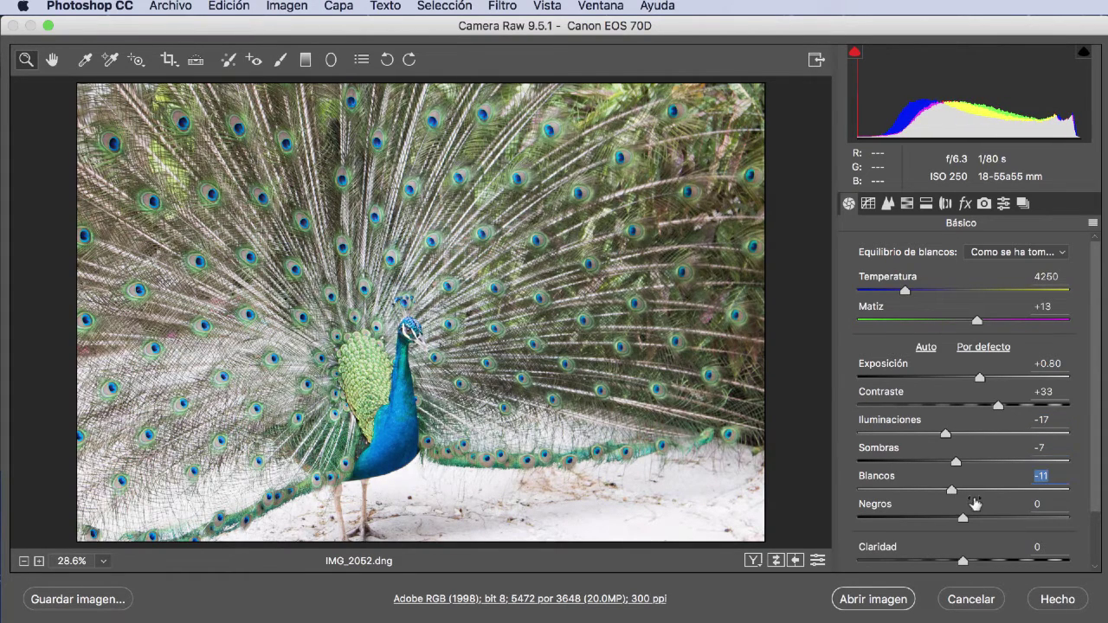
mouse_move(961, 518)
mouse_down()
mouse_move(974, 520)
mouse_move(954, 518)
mouse_up()
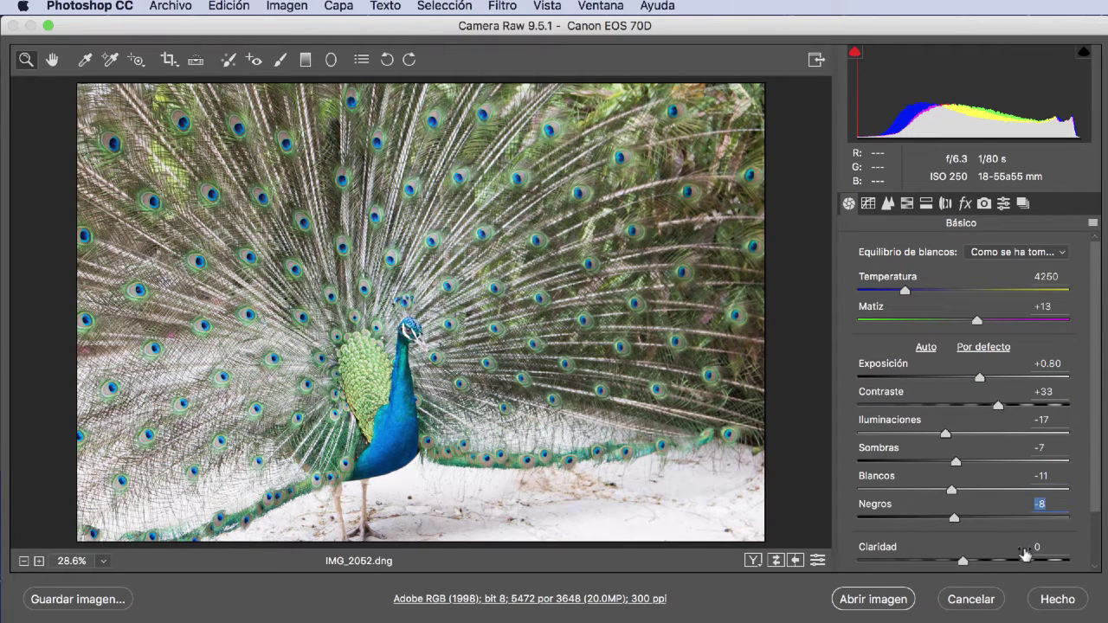
- Raise clarity to +24, then briefly compare against the default Basic settings and restore
scroll(1025, 554, down, 2)
scroll(1024, 545, down, 2)
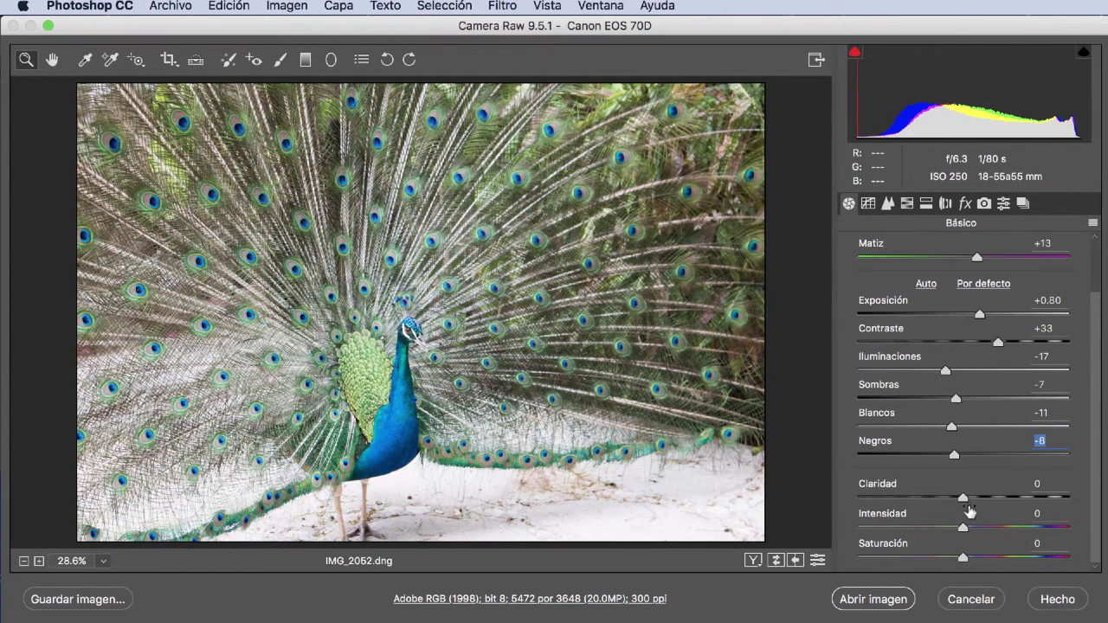
mouse_move(964, 499)
mouse_down()
mouse_move(992, 499)
mouse_move(971, 530)
mouse_move(976, 556)
mouse_up()
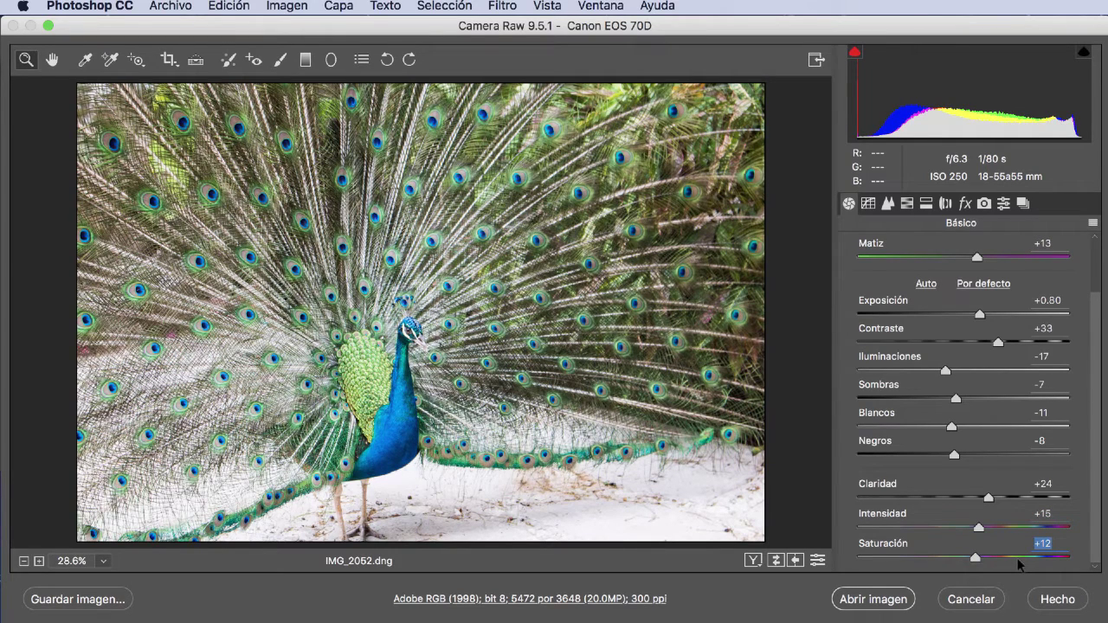
click(817, 561)
click(817, 561)
- In the Detail panel, zoom to 300% on a feather eye and set luminance noise reduction to 33
click(889, 205)
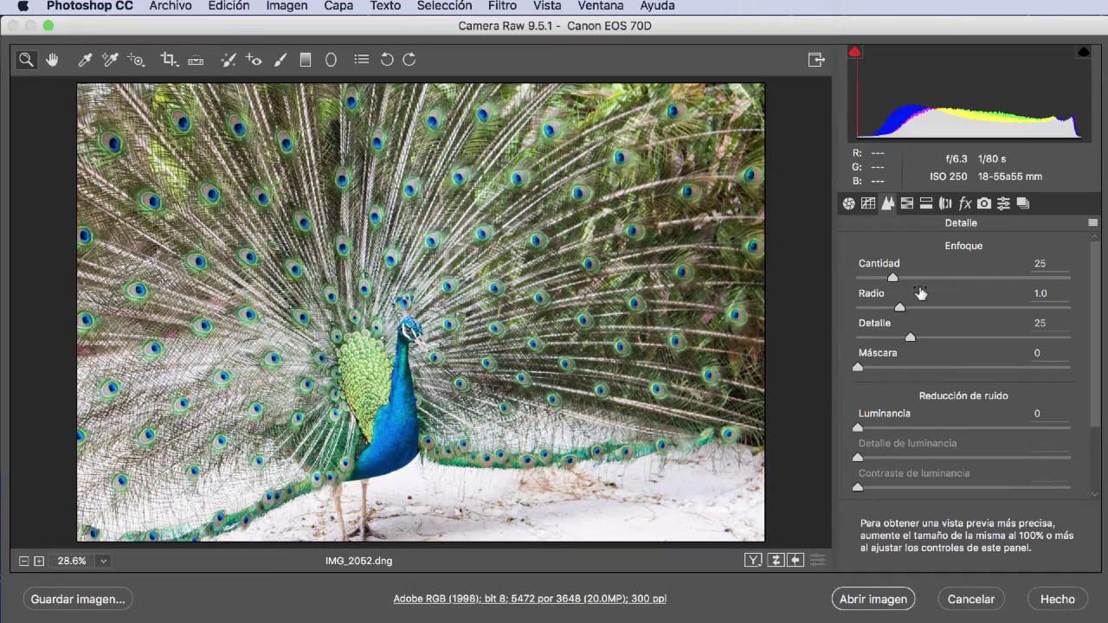
click(463, 295)
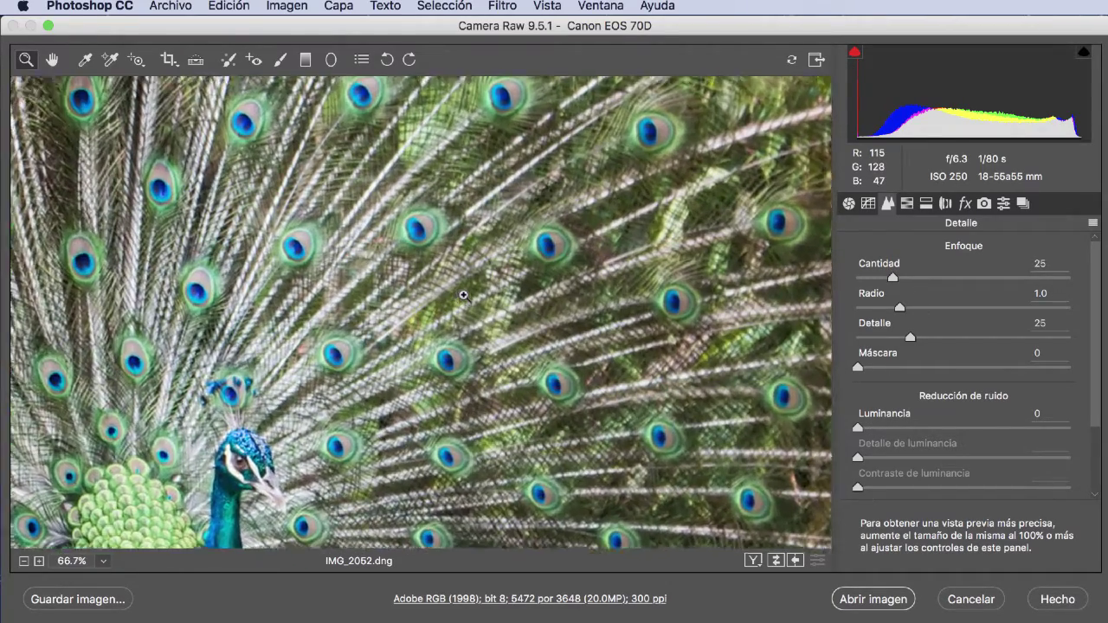
drag(464, 295, 640, 176)
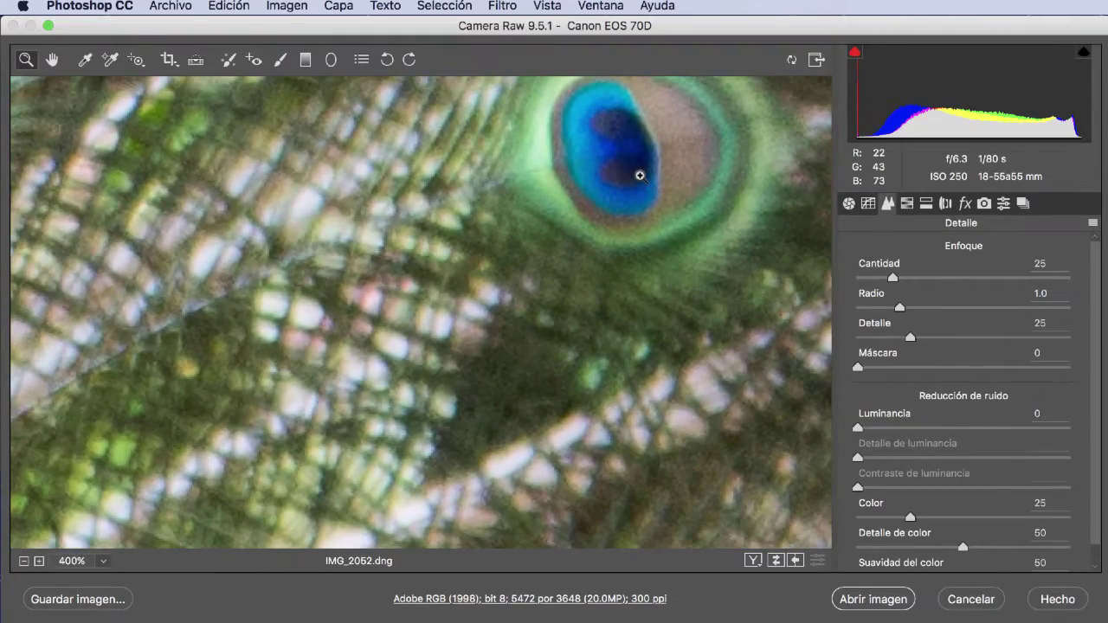
drag(621, 197, 594, 217)
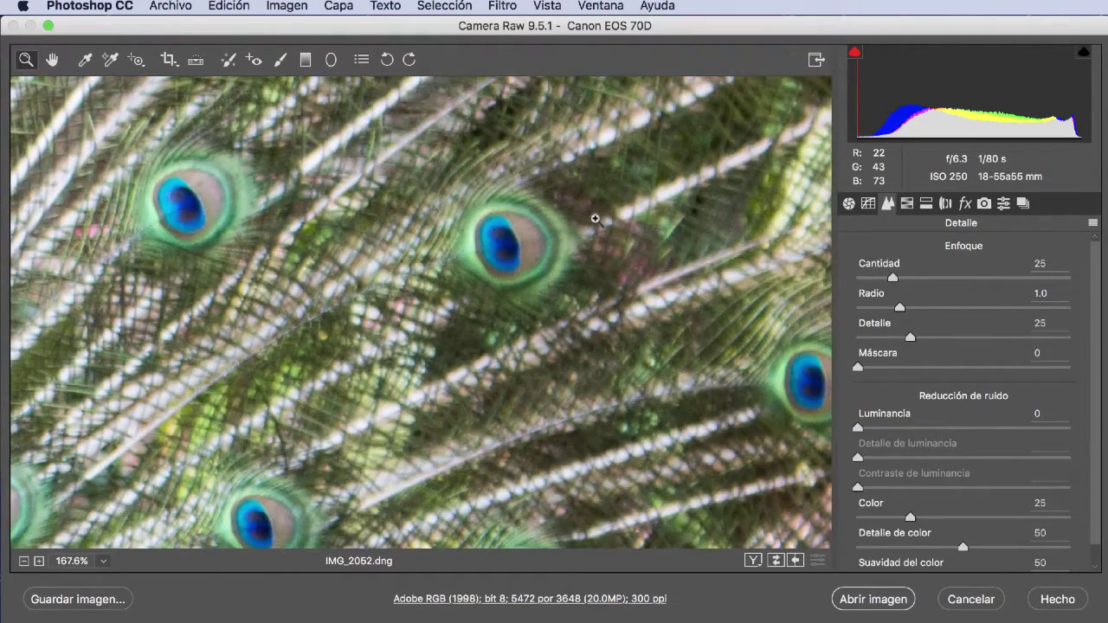
drag(503, 218, 520, 217)
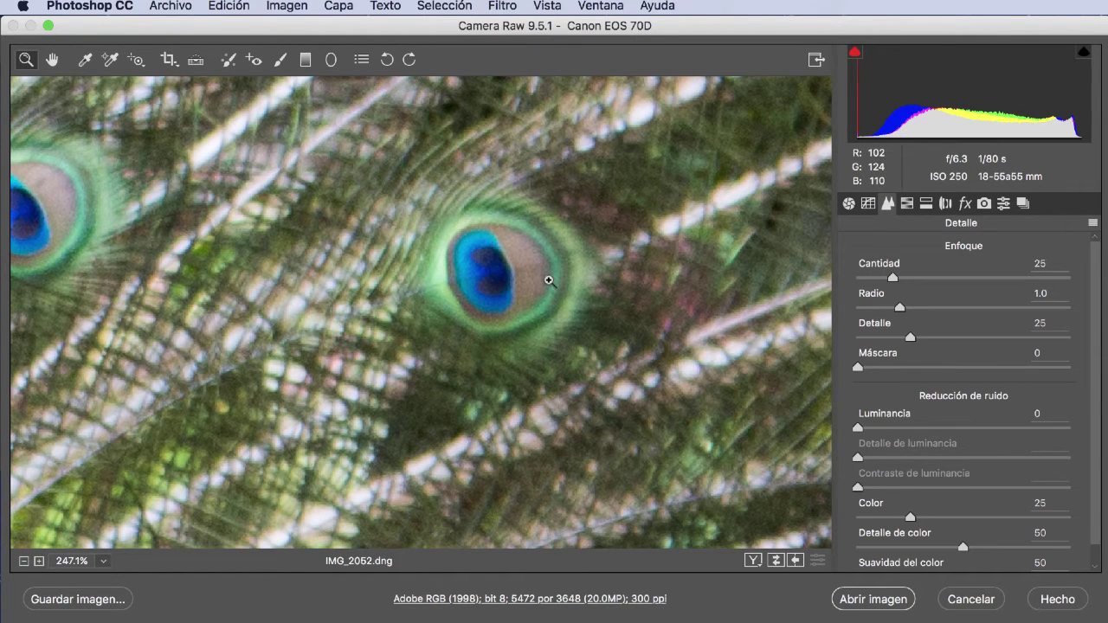
click(549, 281)
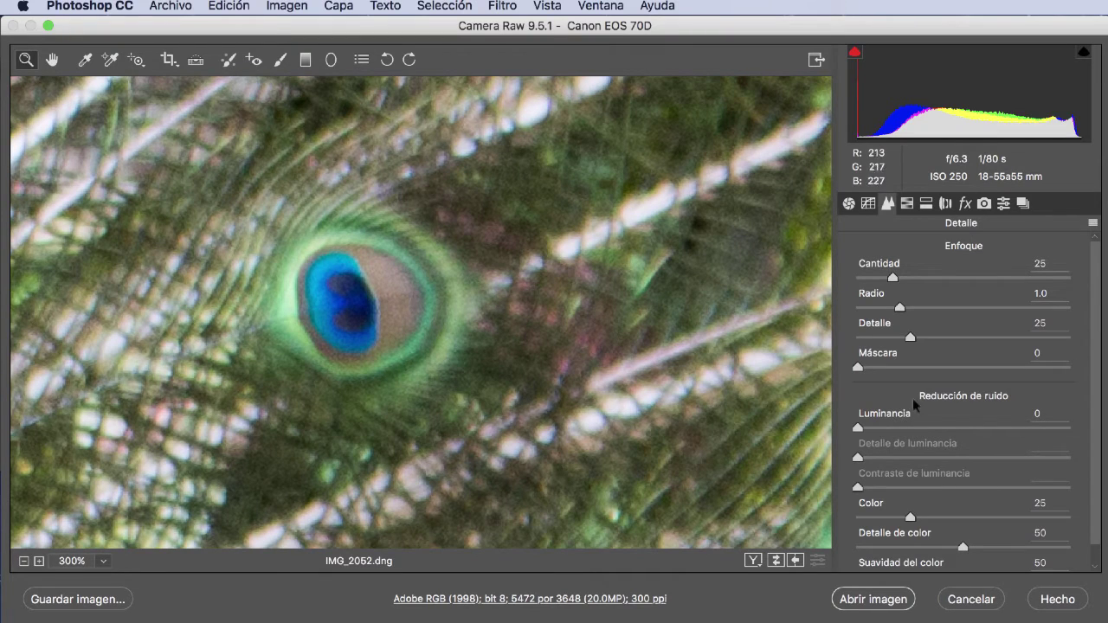
drag(859, 428, 929, 433)
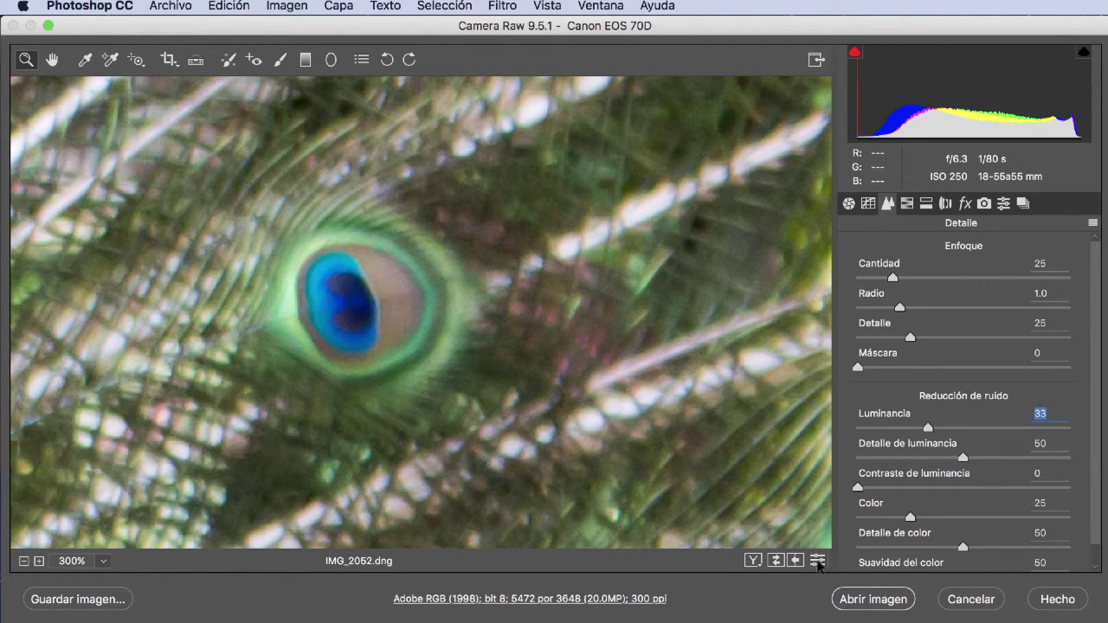
- Keep luminance at 33 and set luminance detail 23 and luminance contrast 28
text(0)
key(ctrl+z)
drag(962, 457, 905, 465)
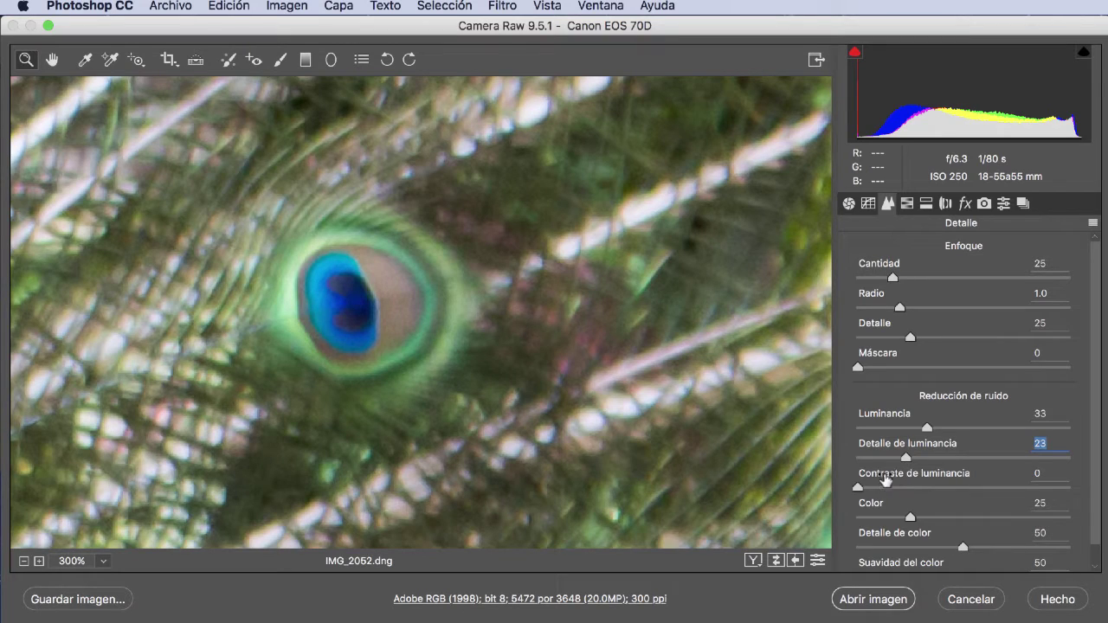
drag(864, 487, 917, 494)
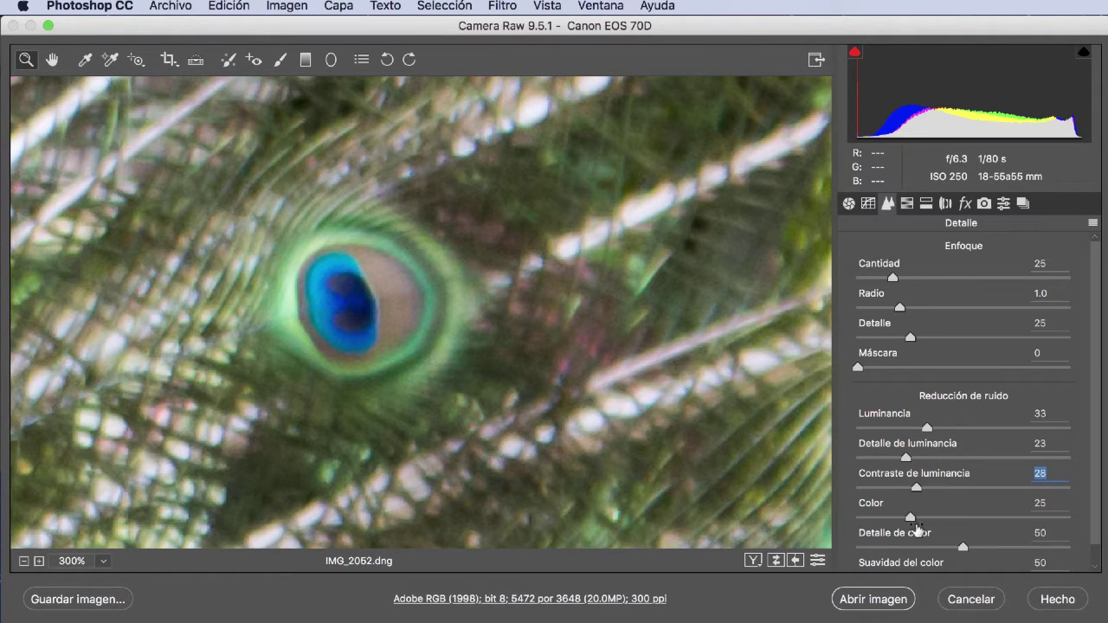
- Preview the Detail panel at its default settings for comparison
scroll(917, 528, down, 1)
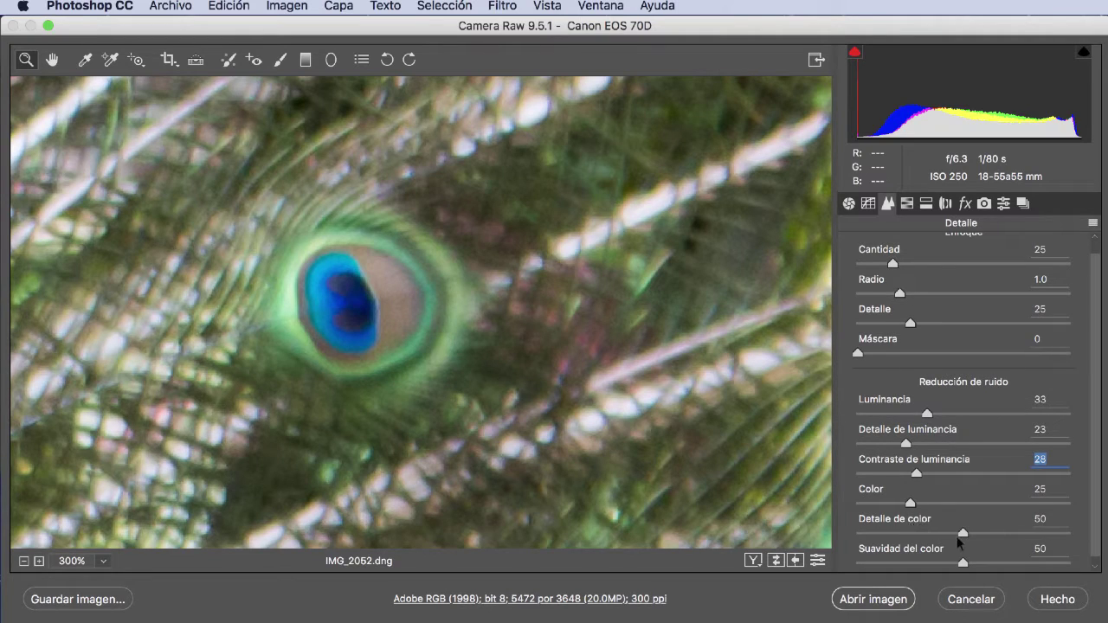
scroll(957, 541, down, 1)
scroll(958, 541, up, 1)
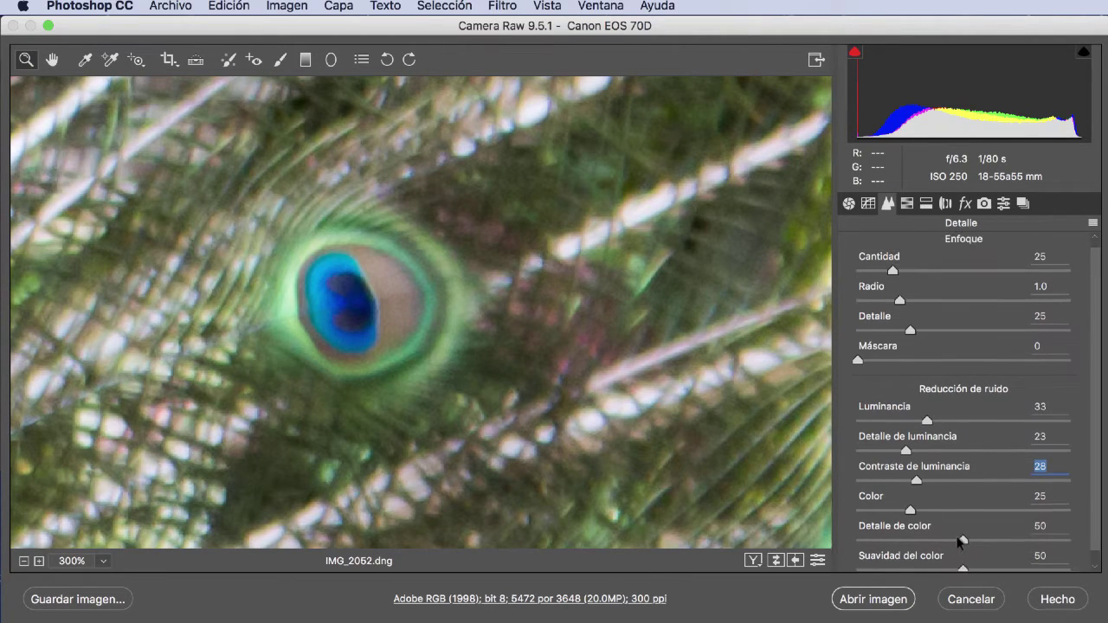
scroll(958, 537, up, 2)
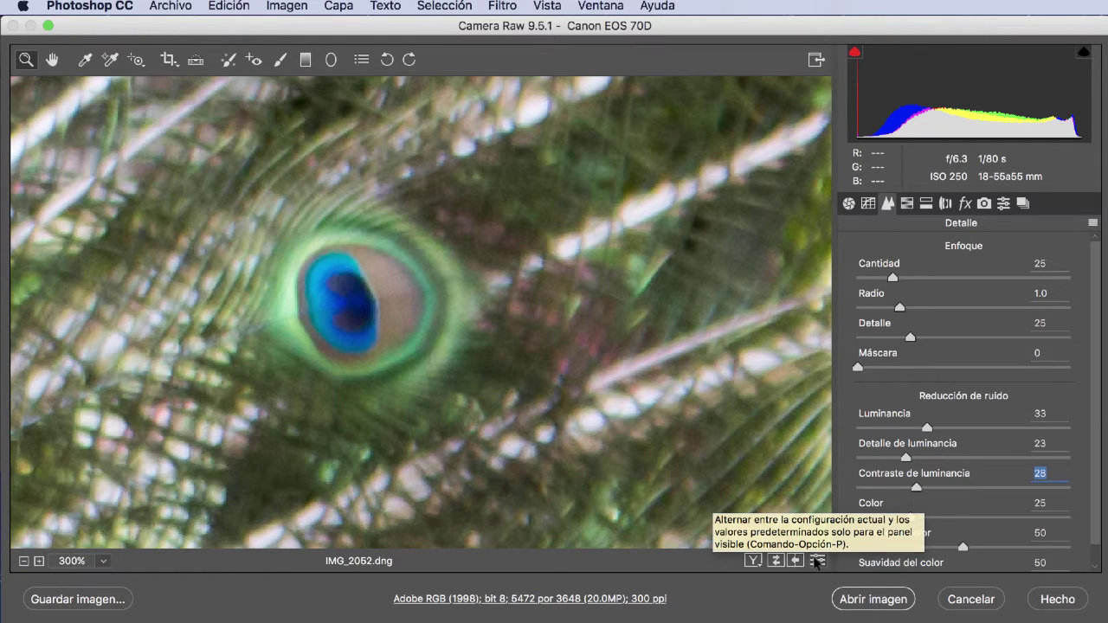
click(816, 561)
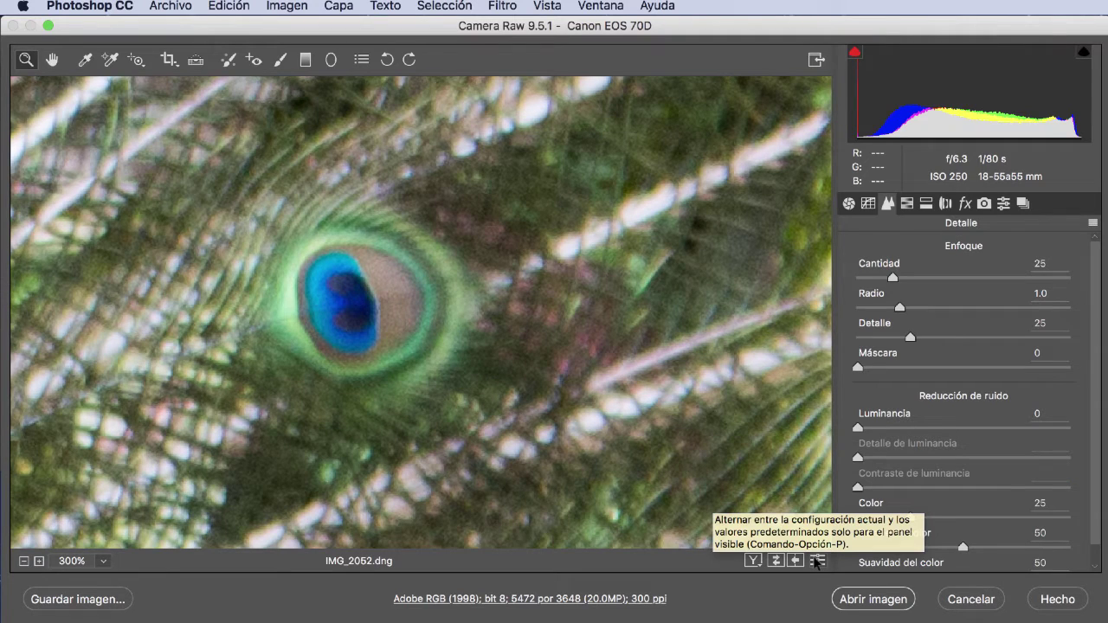
- Restore the custom noise reduction and set sharpening amount 83, radius 1.6, detail 35
click(817, 562)
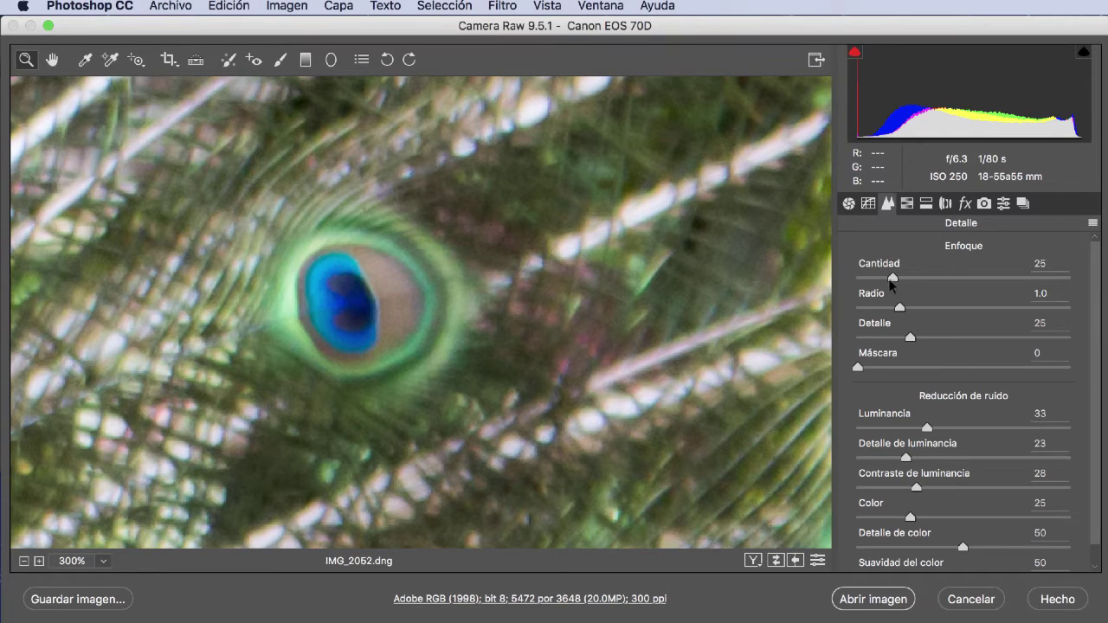
drag(895, 279, 973, 287)
click(972, 286)
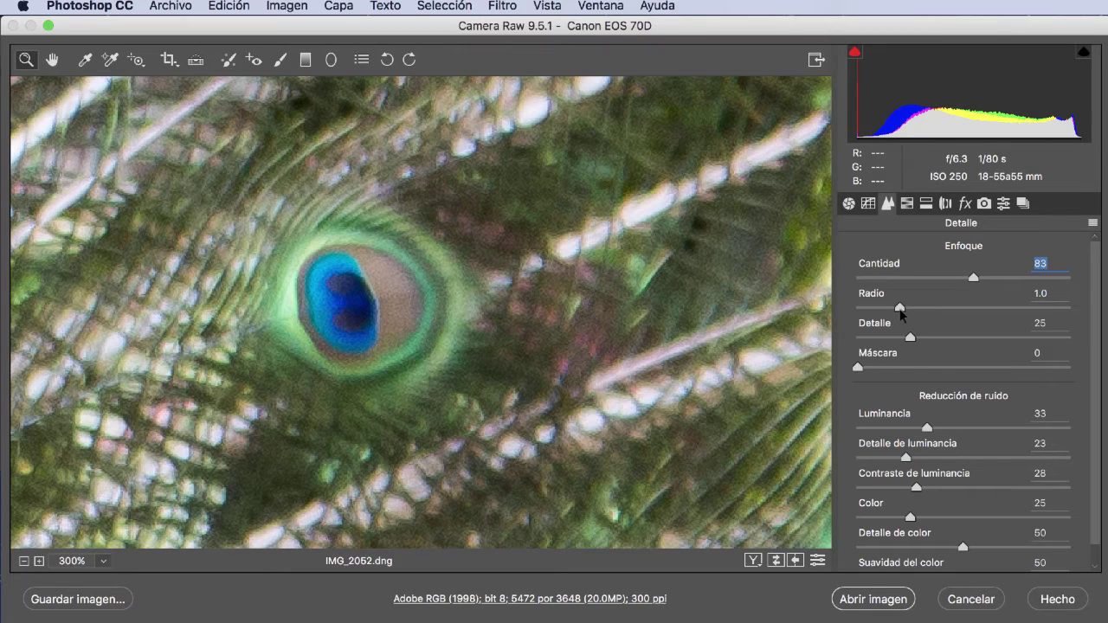
drag(900, 308, 948, 314)
drag(910, 338, 933, 338)
- Raise luminance noise reduction to 69 and luminance detail to 49
click(817, 561)
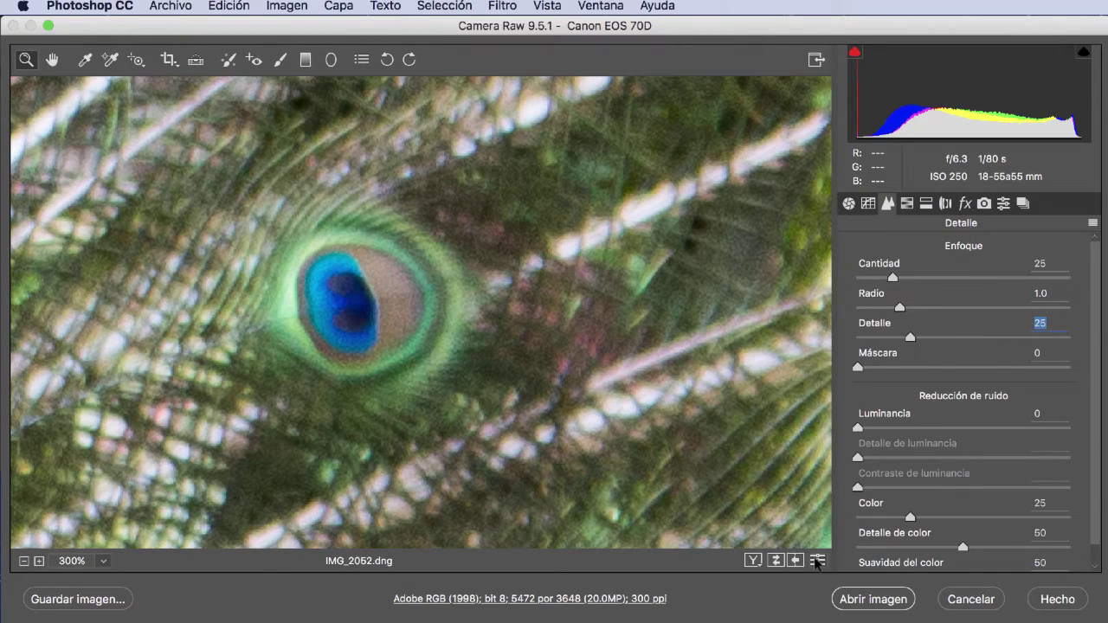
click(818, 561)
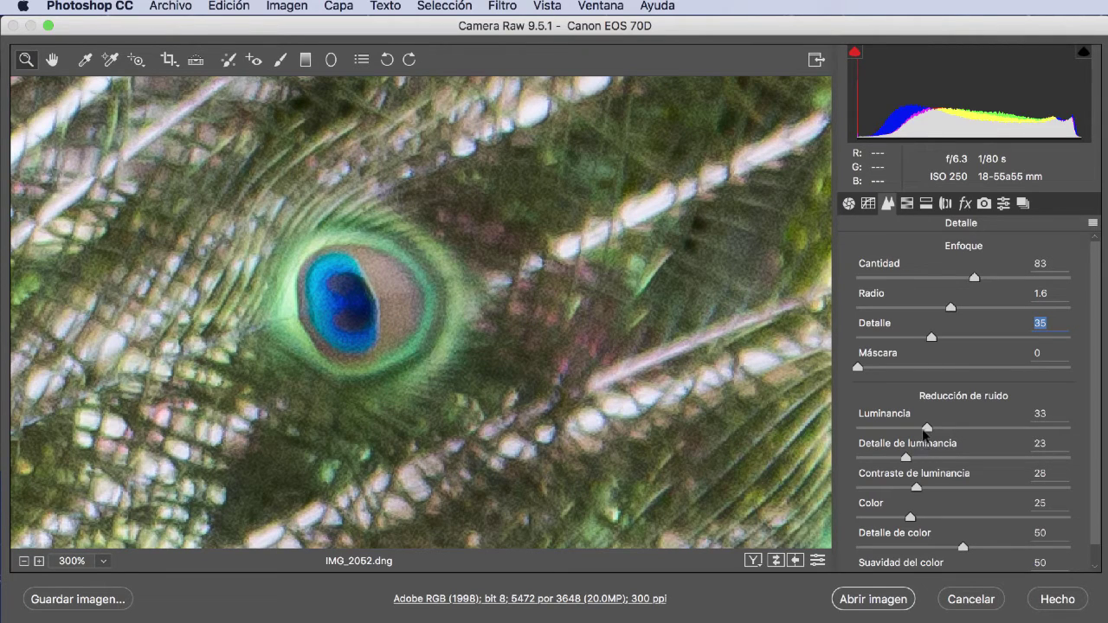
drag(927, 430, 1004, 434)
drag(905, 459, 958, 464)
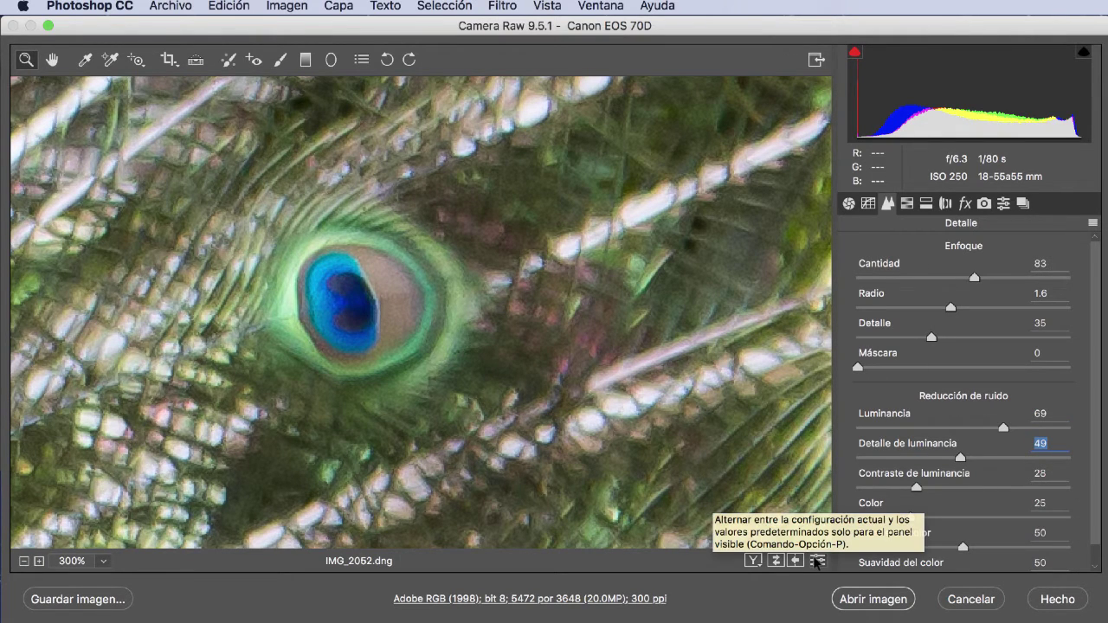
- Compare default versus custom Detail settings, ending on defaults, and zoom closer on the peacock eye
click(817, 562)
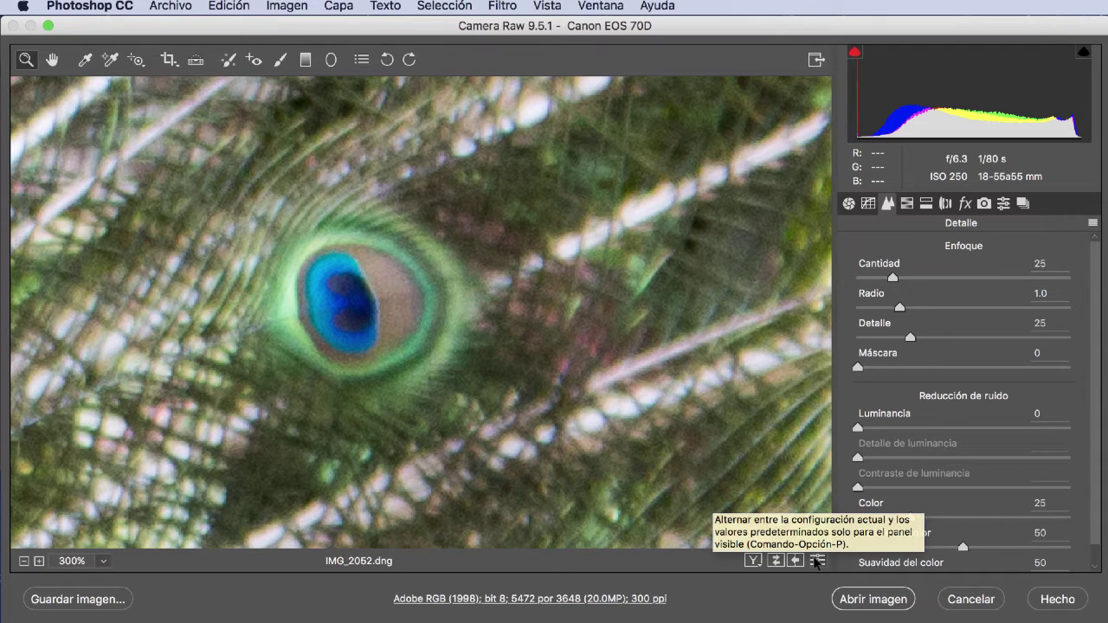
click(816, 562)
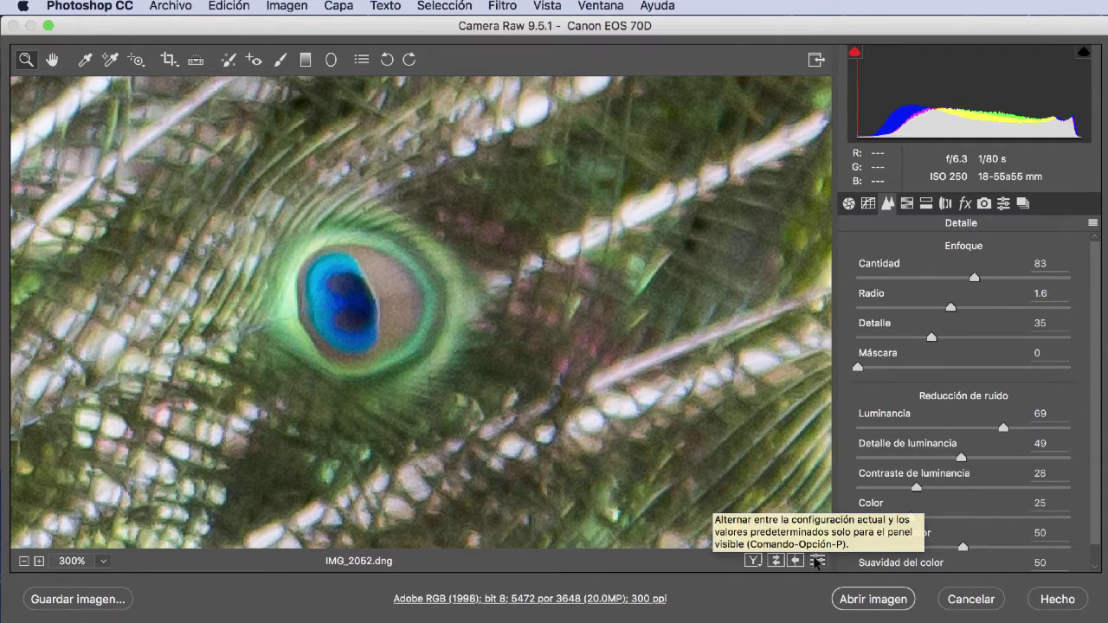
click(817, 562)
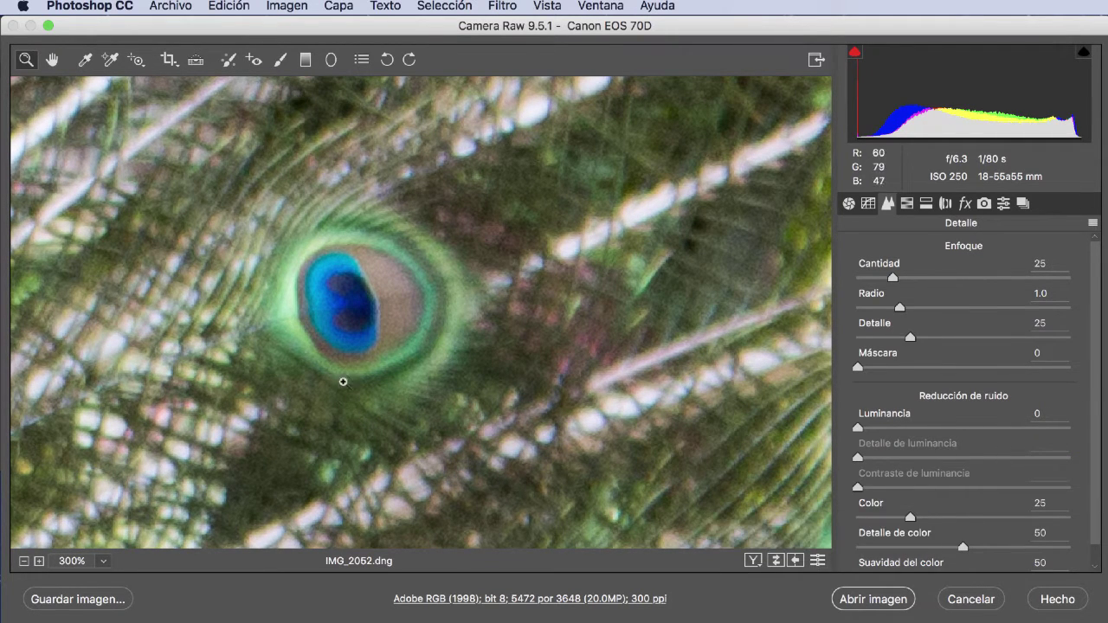
click(353, 343)
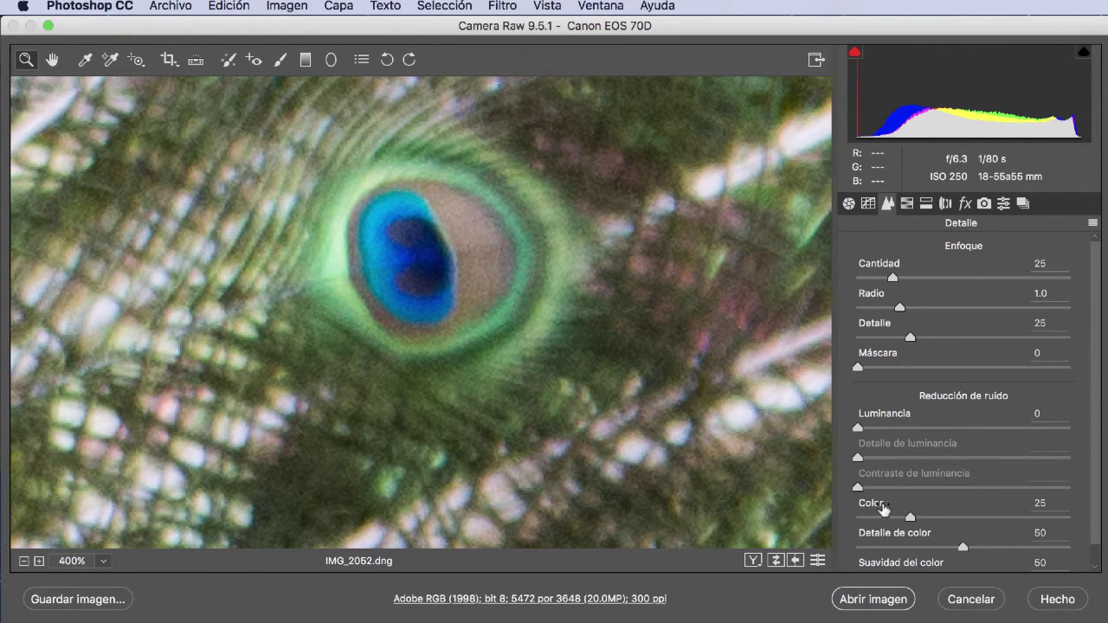
- Toggle the eye close-up between default and custom Detail settings, finishing with sharpening 83/1.6/35 and luminance 69/49
click(816, 562)
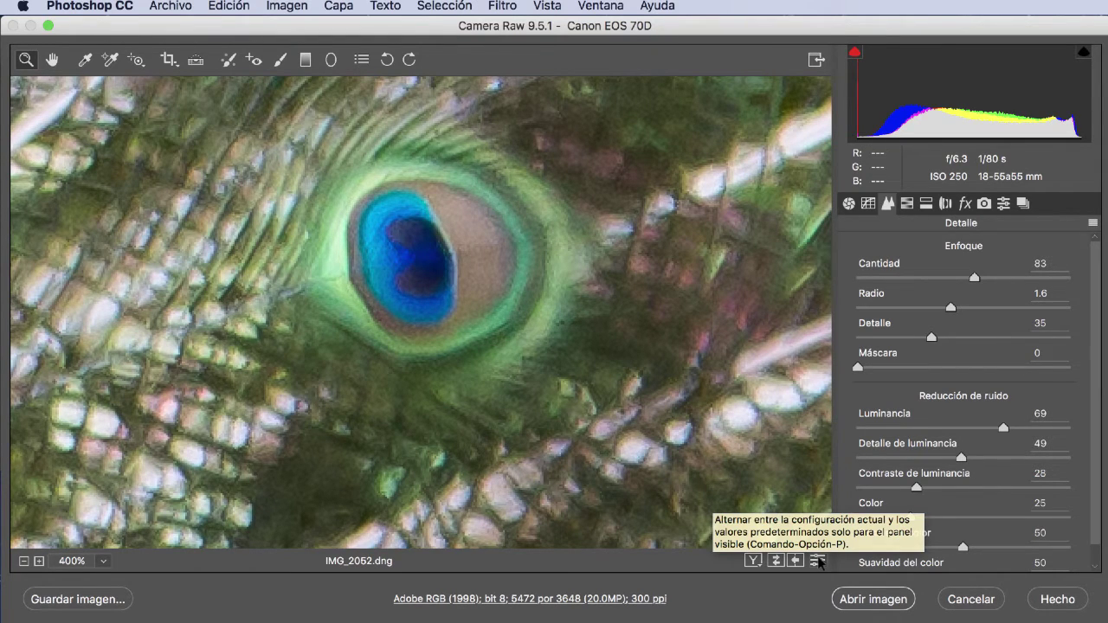
click(818, 561)
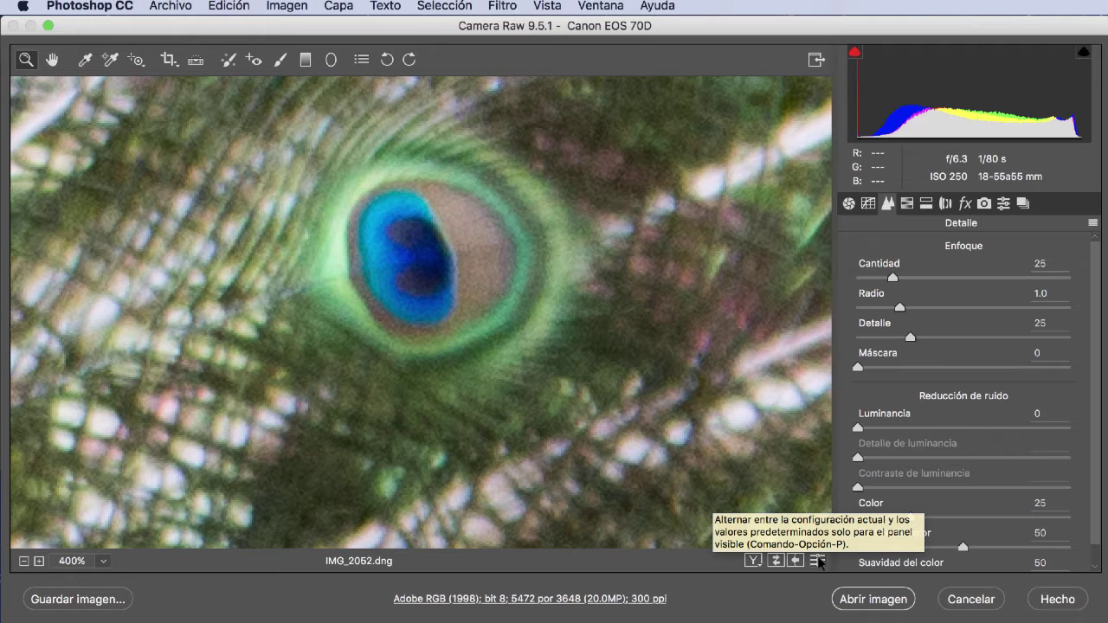
click(819, 561)
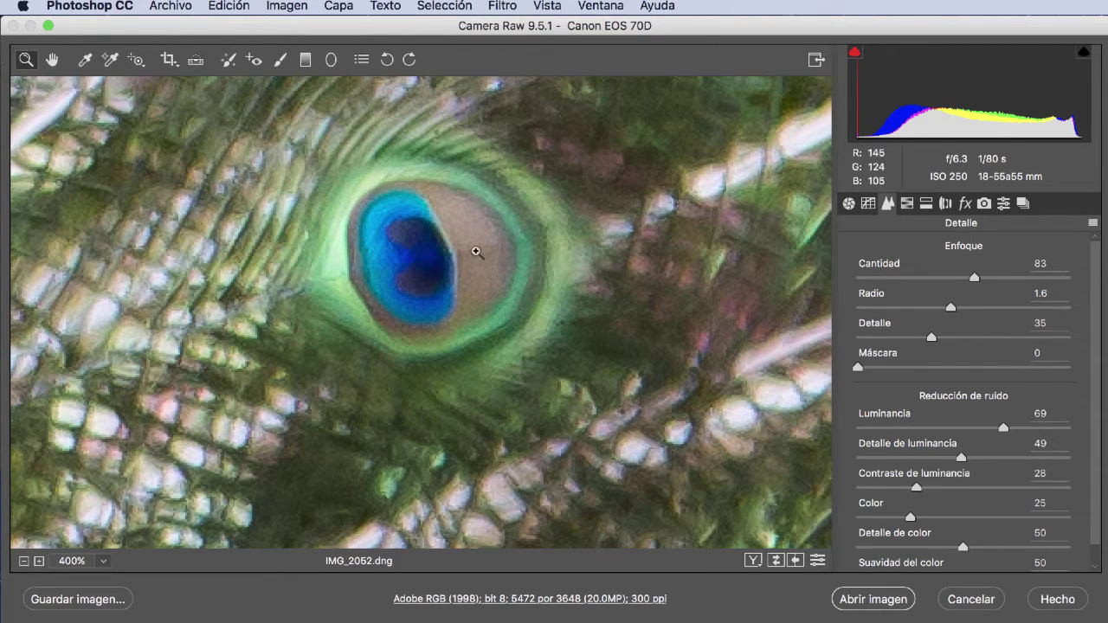
- Zoom out to 50% to show the whole peacock tail
click(24, 561)
click(23, 561)
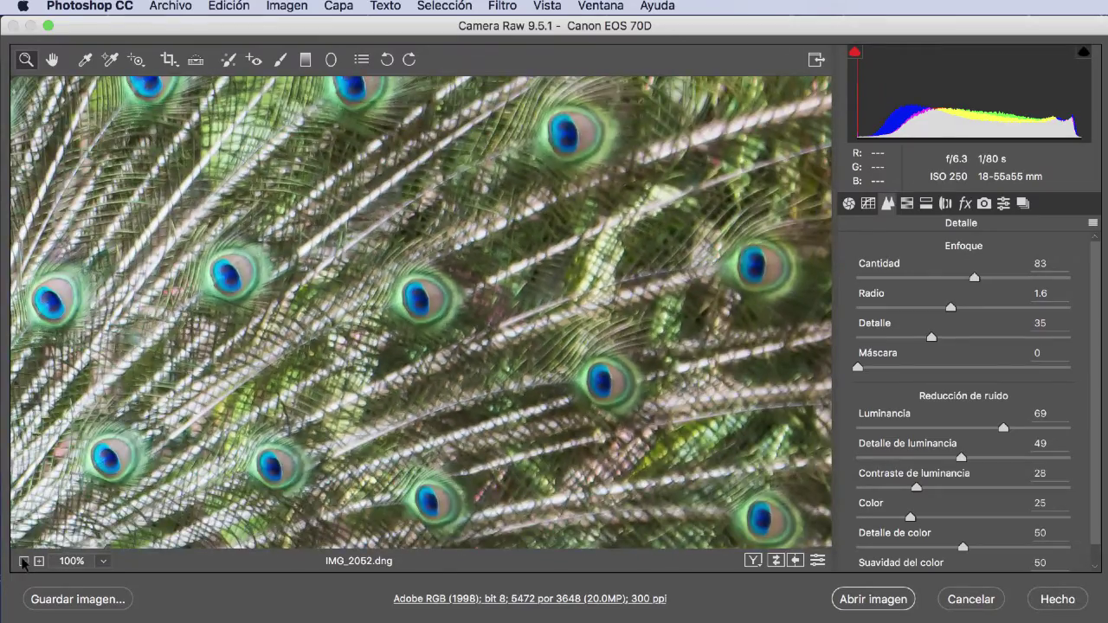
click(23, 561)
click(24, 561)
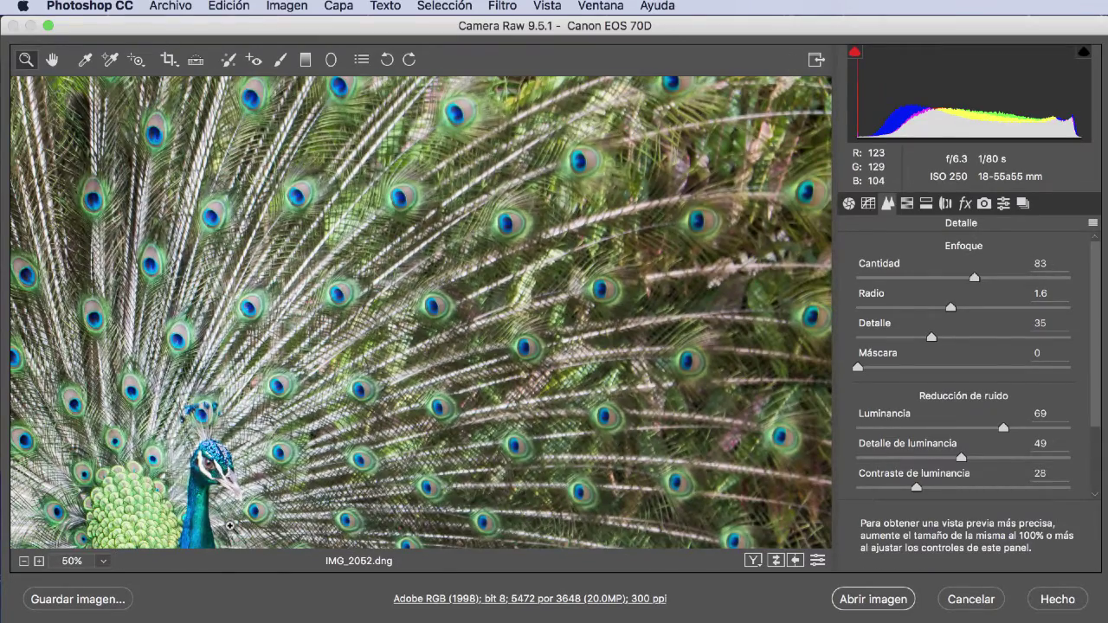
- Zoom in to 400% on the peacock's green chest feathers
mouse_move(237, 531)
mouse_down()
mouse_move(397, 443)
mouse_move(346, 503)
mouse_move(292, 529)
mouse_move(207, 485)
mouse_move(234, 404)
mouse_move(468, 342)
mouse_up()
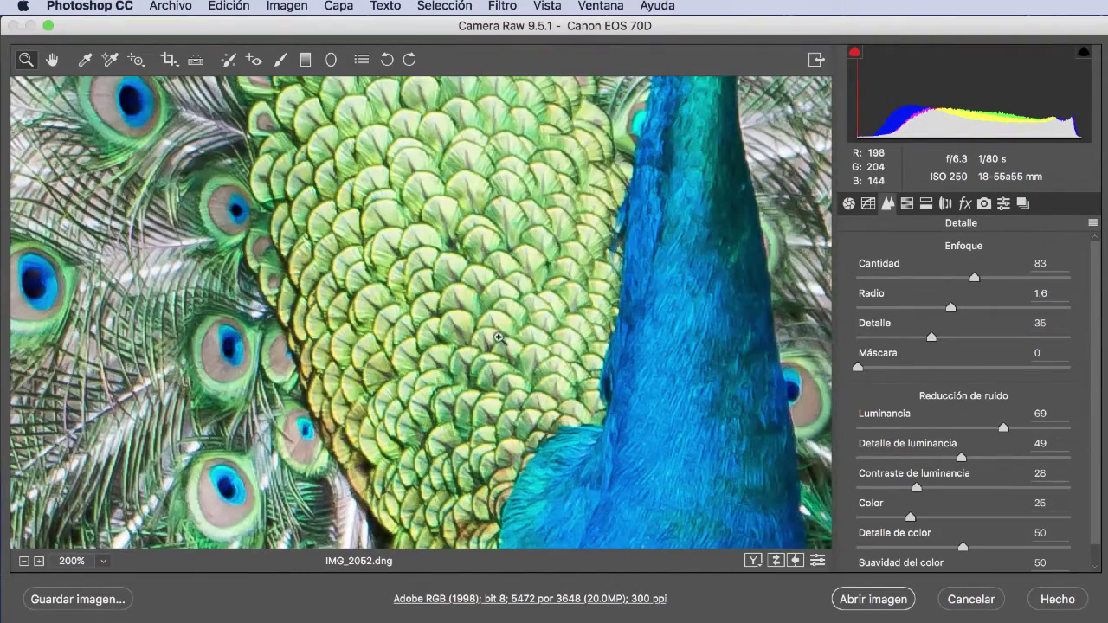
click(472, 338)
click(472, 338)
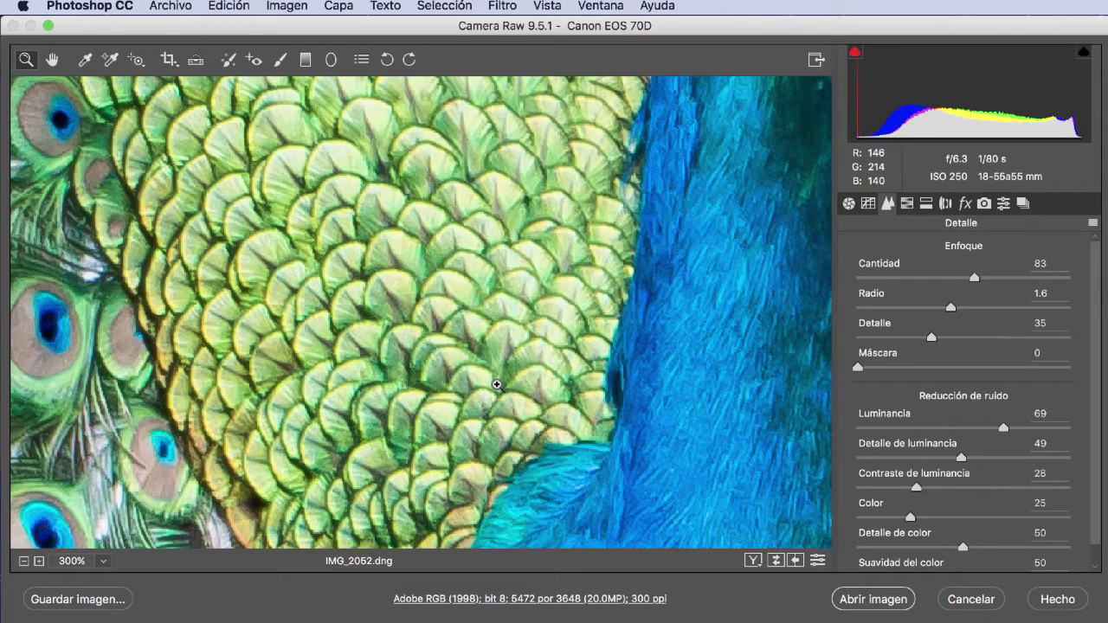
click(461, 385)
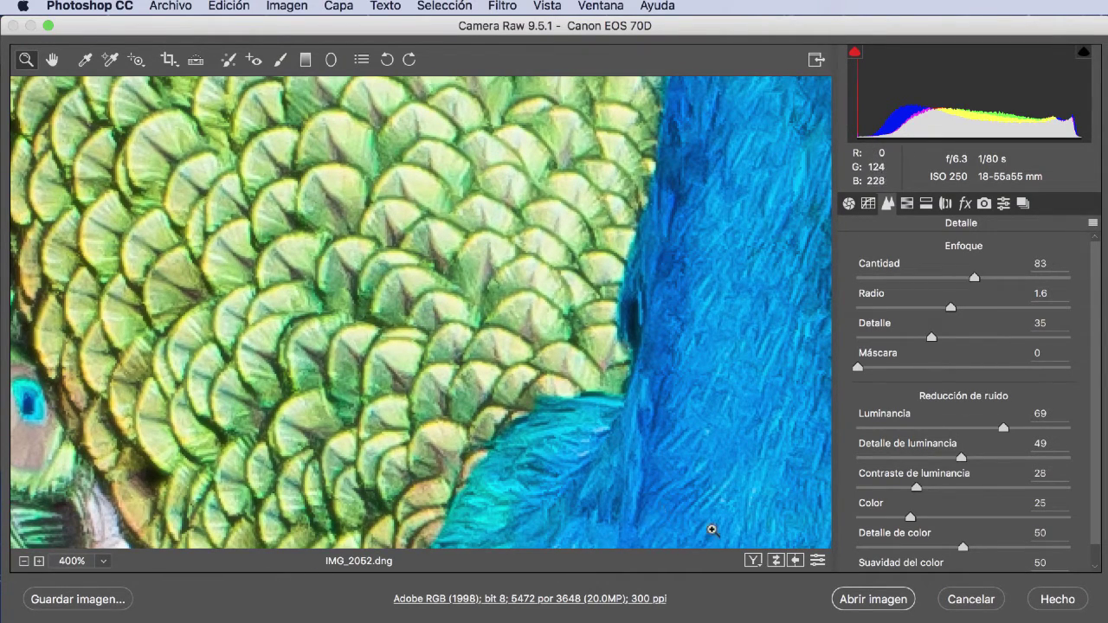
- Compare the chest feathers under default versus custom Detail settings, keeping the custom ones
click(819, 561)
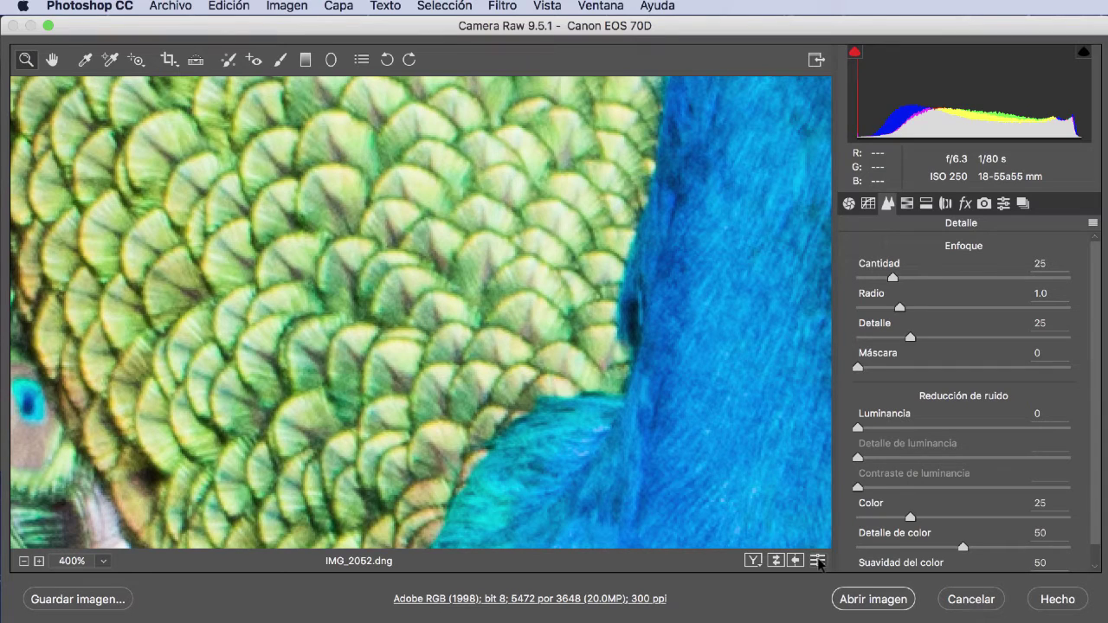
click(817, 561)
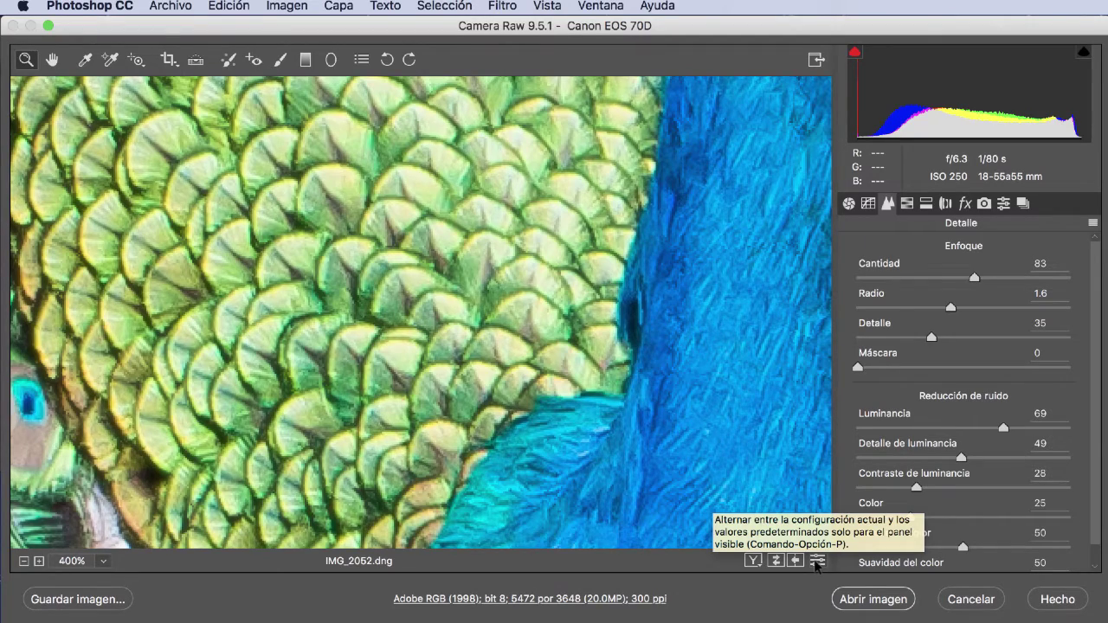
click(816, 561)
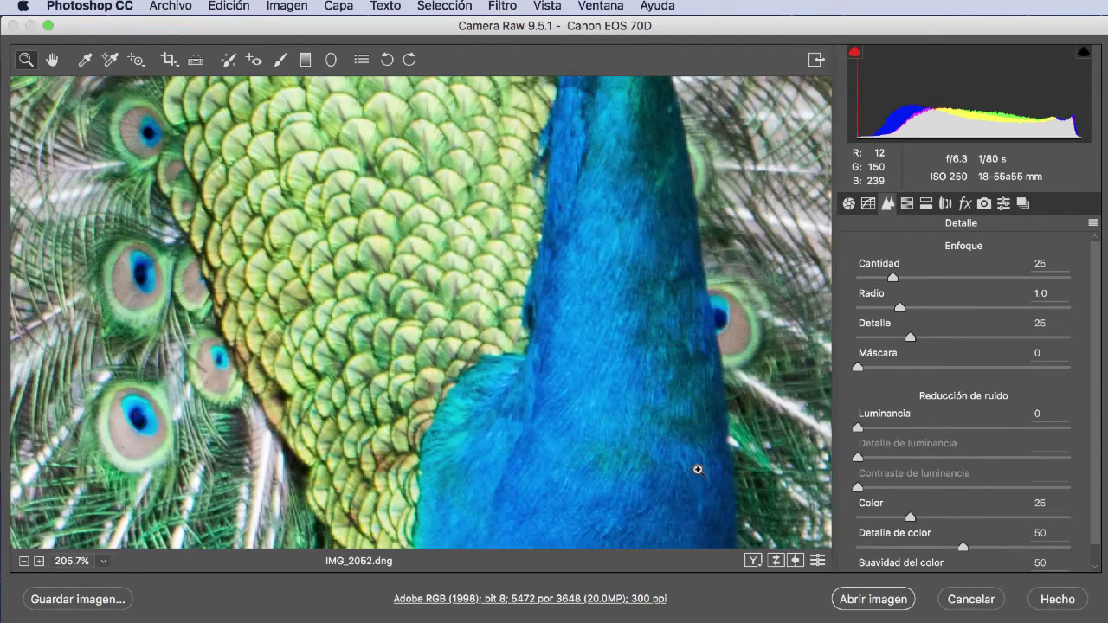
drag(732, 469, 682, 470)
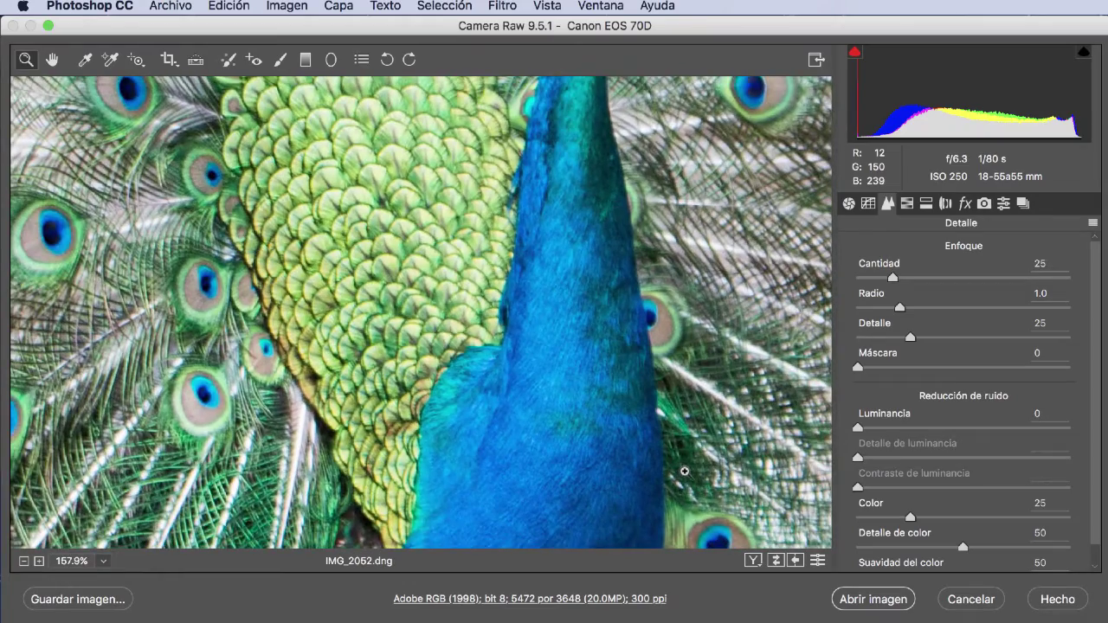
click(817, 561)
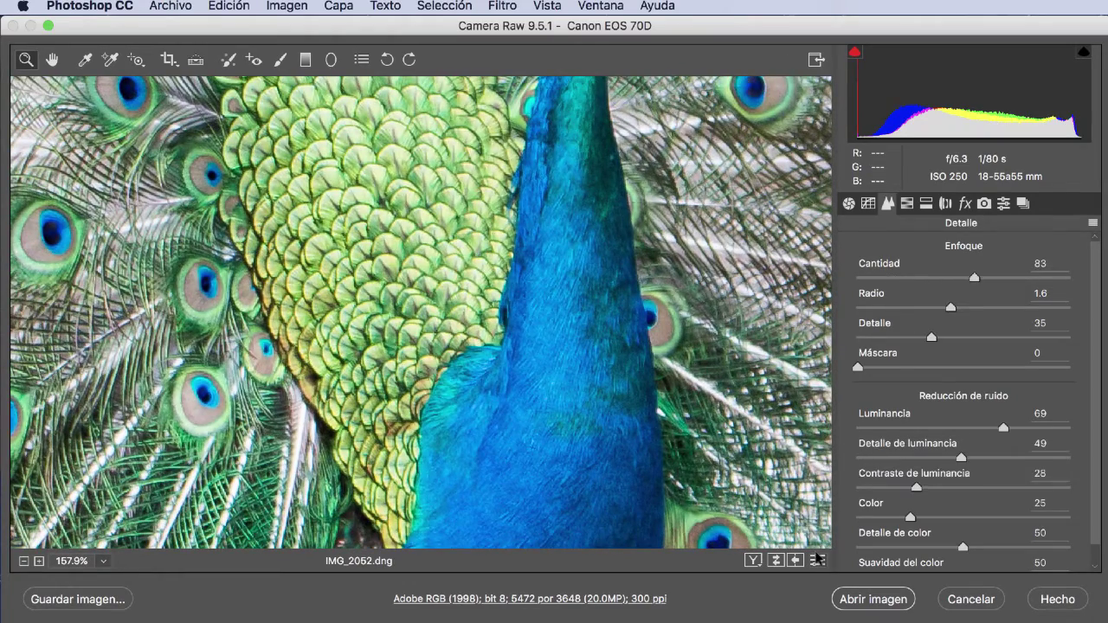
- Magnify the blue neck texture and compare default versus custom Detail settings there, keeping custom
drag(571, 428, 465, 413)
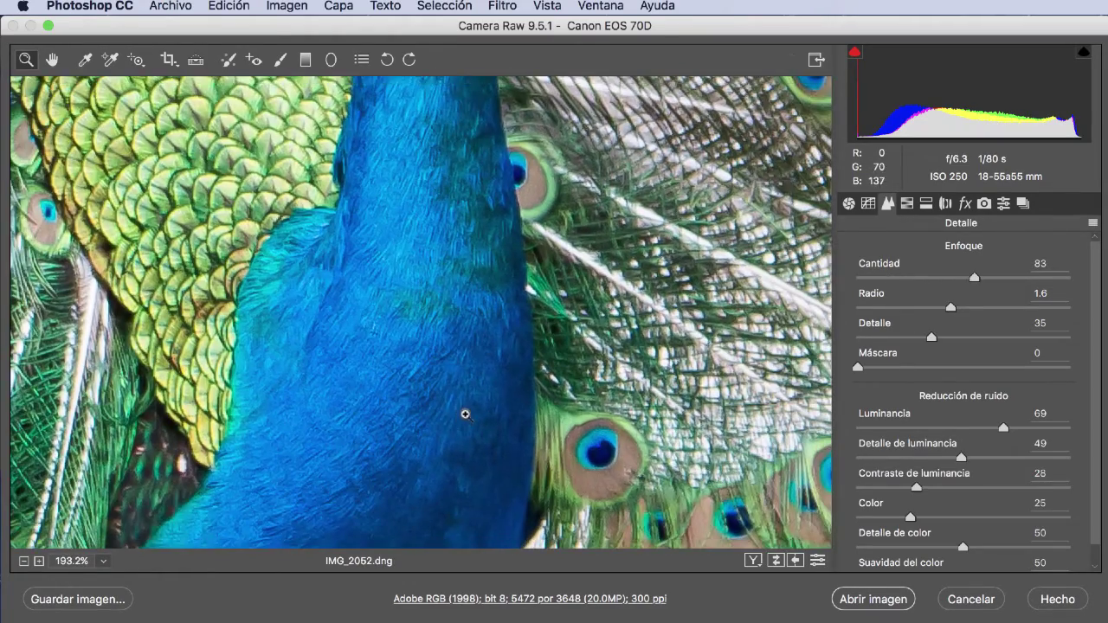
scroll(429, 421, down, 3)
click(421, 421)
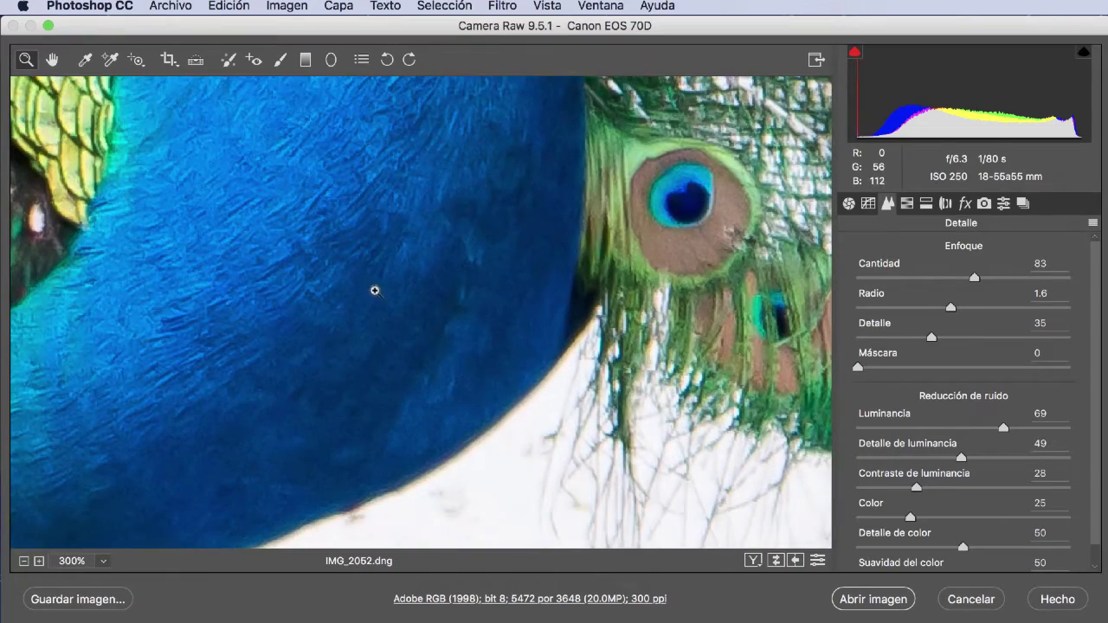
click(363, 204)
click(363, 204)
click(363, 204)
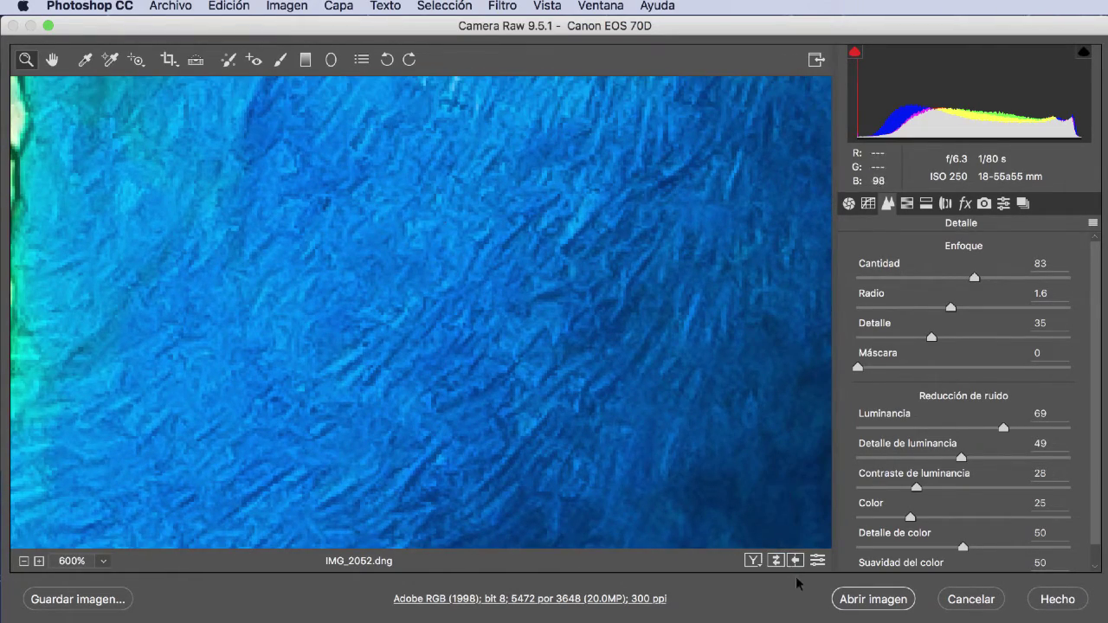
click(817, 561)
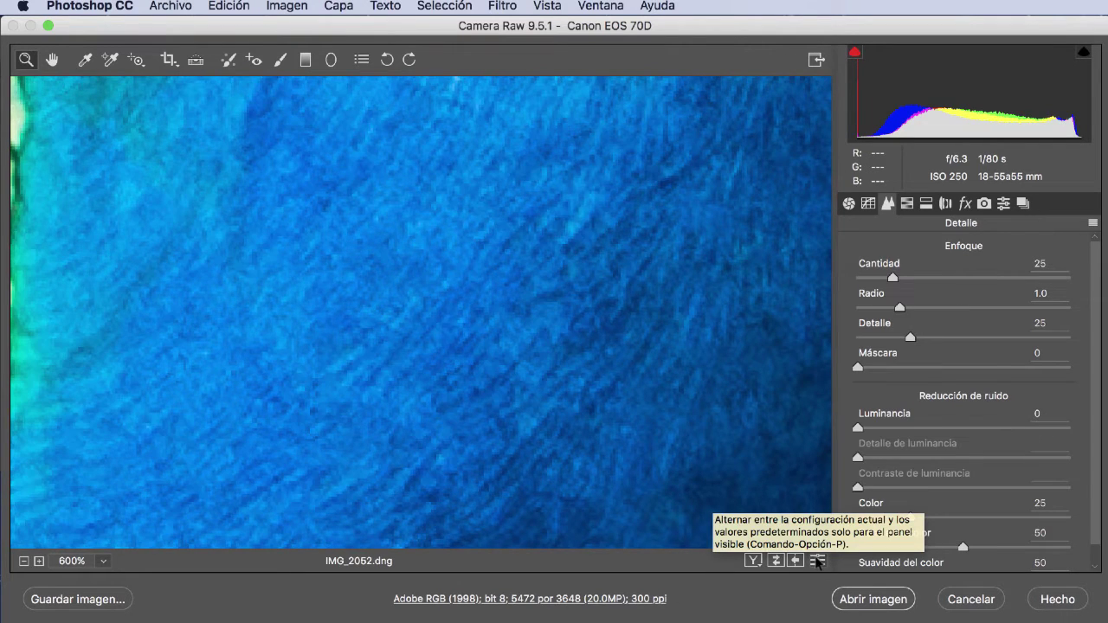
click(818, 561)
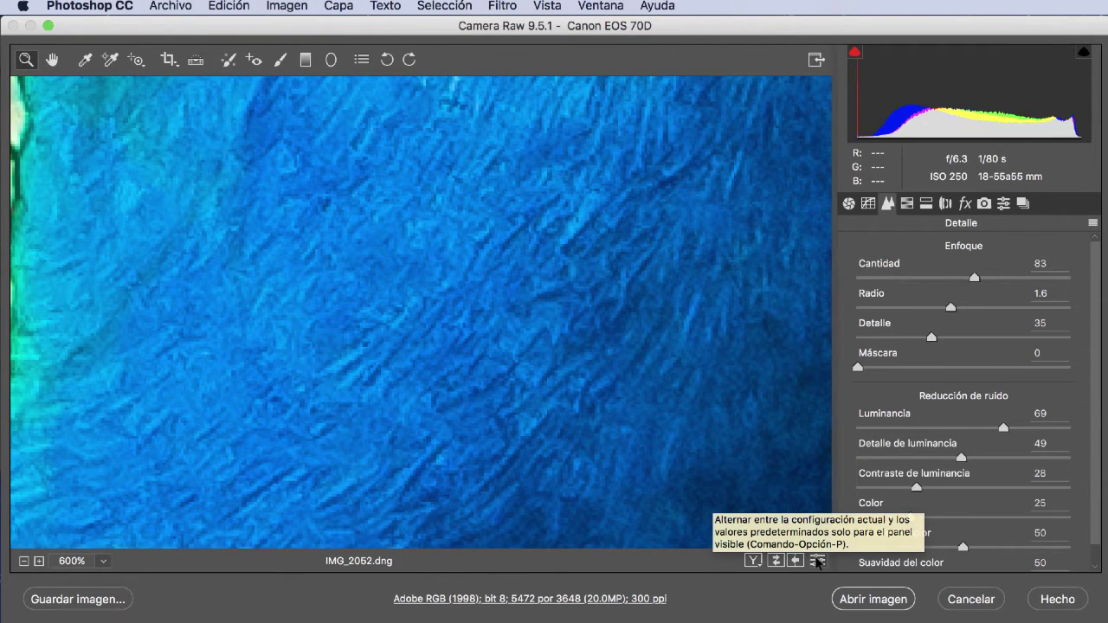
mouse_move(542, 349)
mouse_down()
mouse_move(540, 441)
mouse_move(423, 441)
mouse_up()
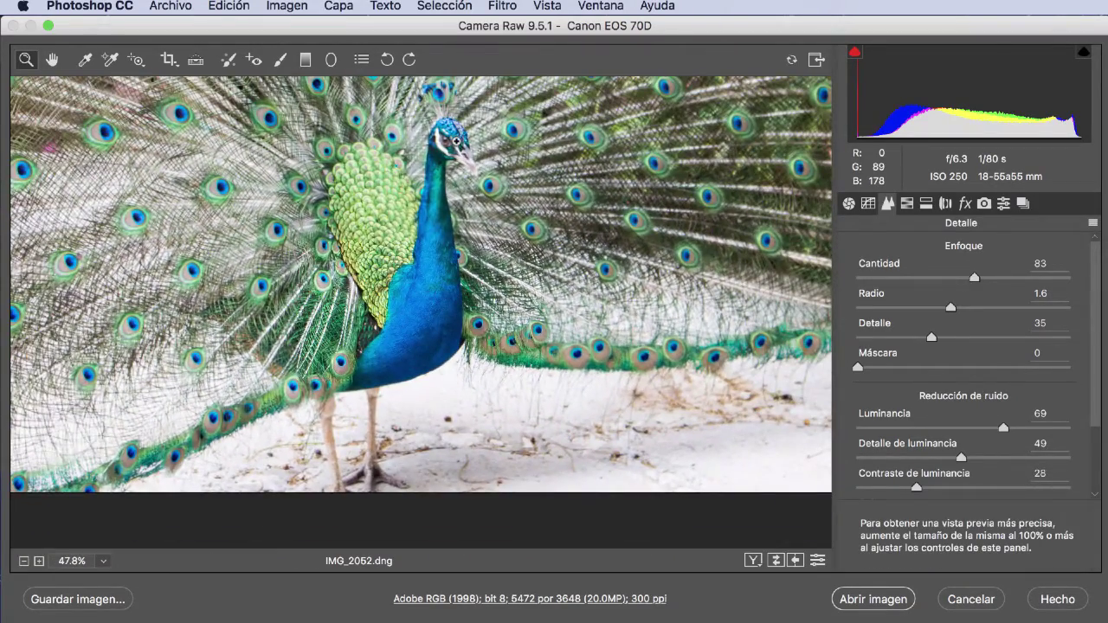
- Zoom in to 300% on the peacock's head
click(457, 140)
click(446, 325)
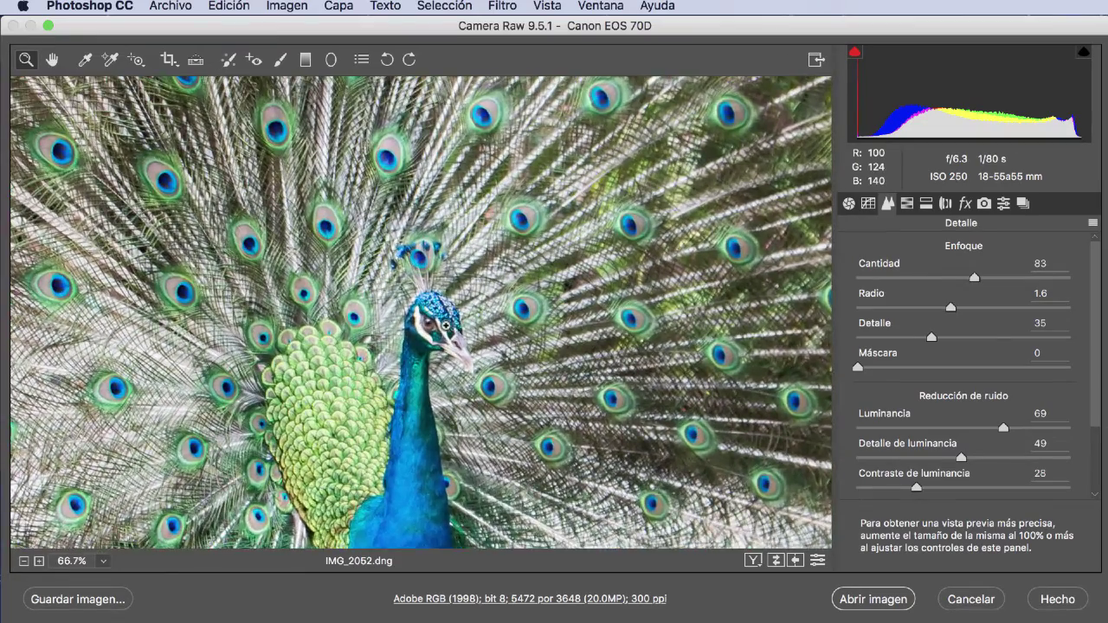
click(467, 347)
click(485, 364)
click(520, 390)
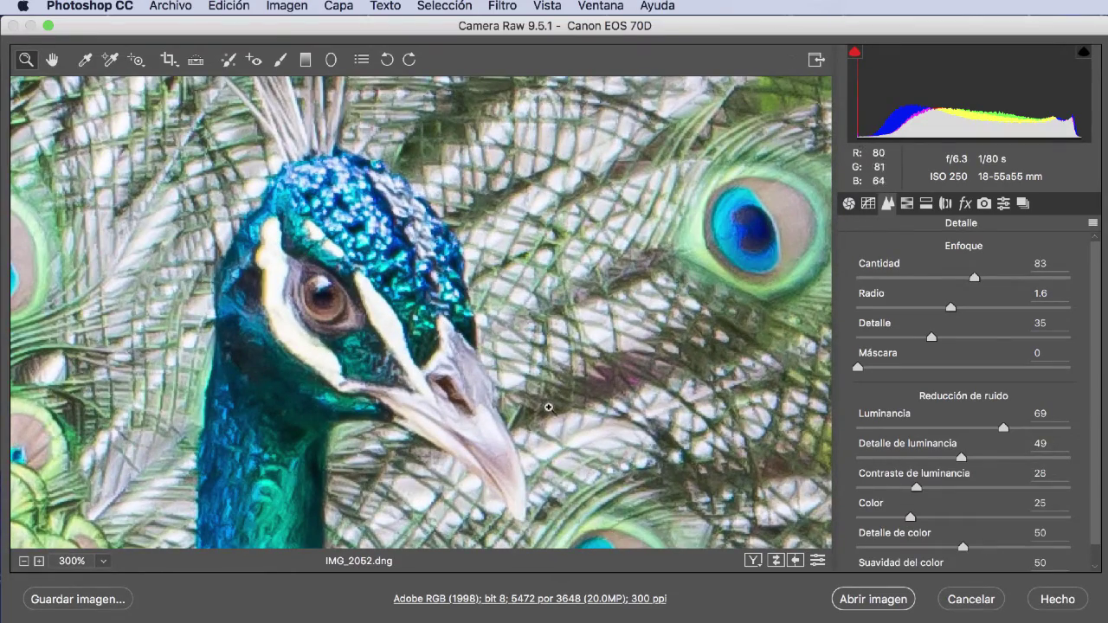
- Toggle the head between default and custom Detail settings twice, ending with sharpening 83/1.6/35 and luminance 69/49/28
click(818, 561)
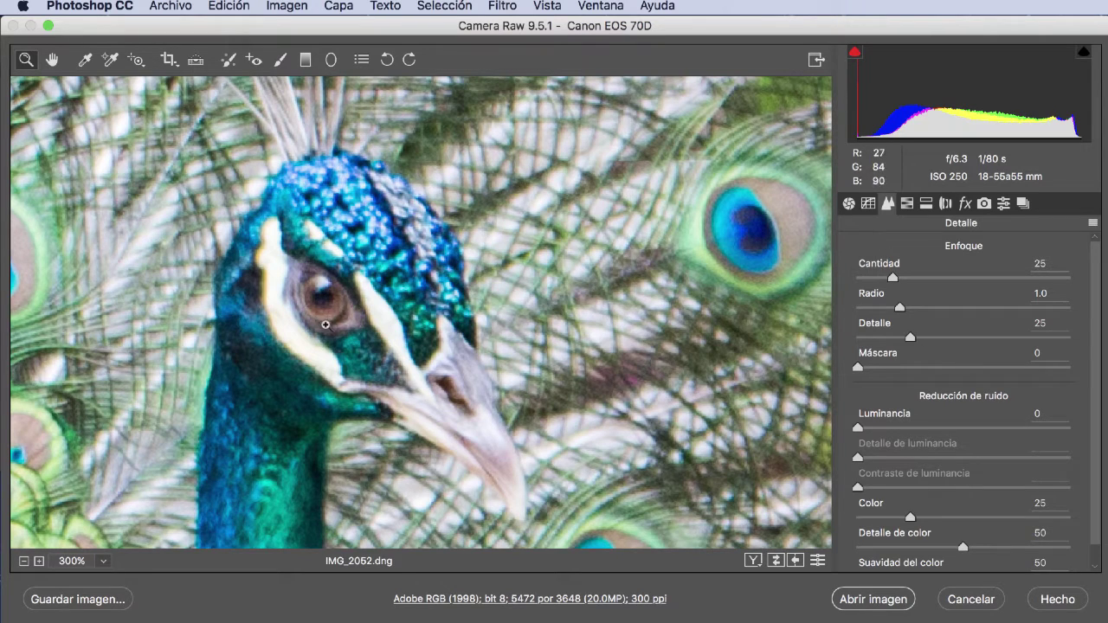
click(817, 561)
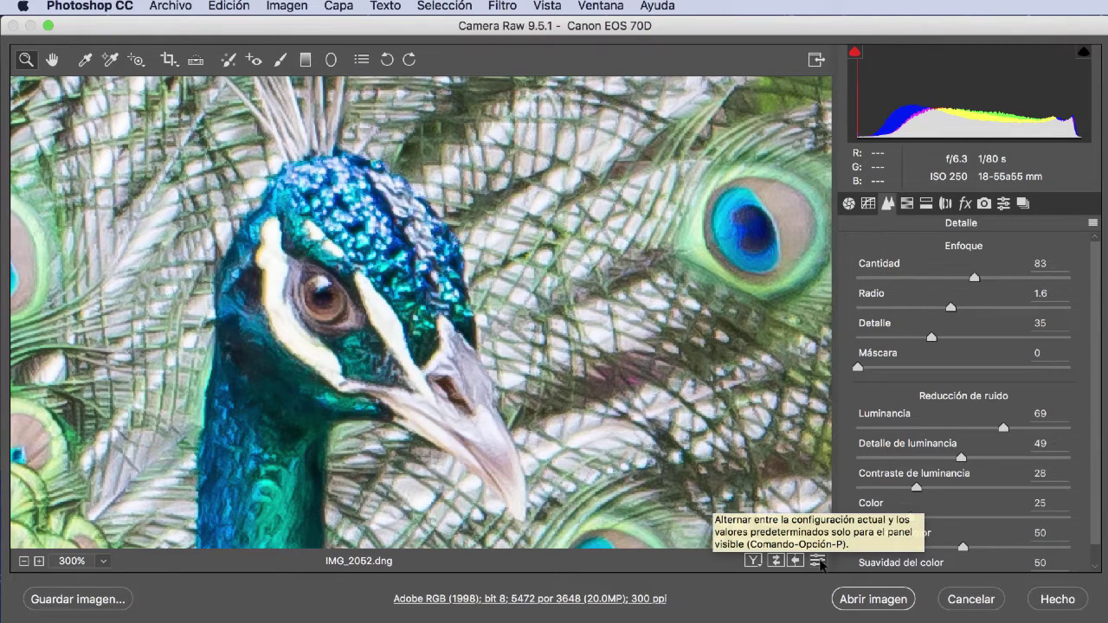
click(818, 561)
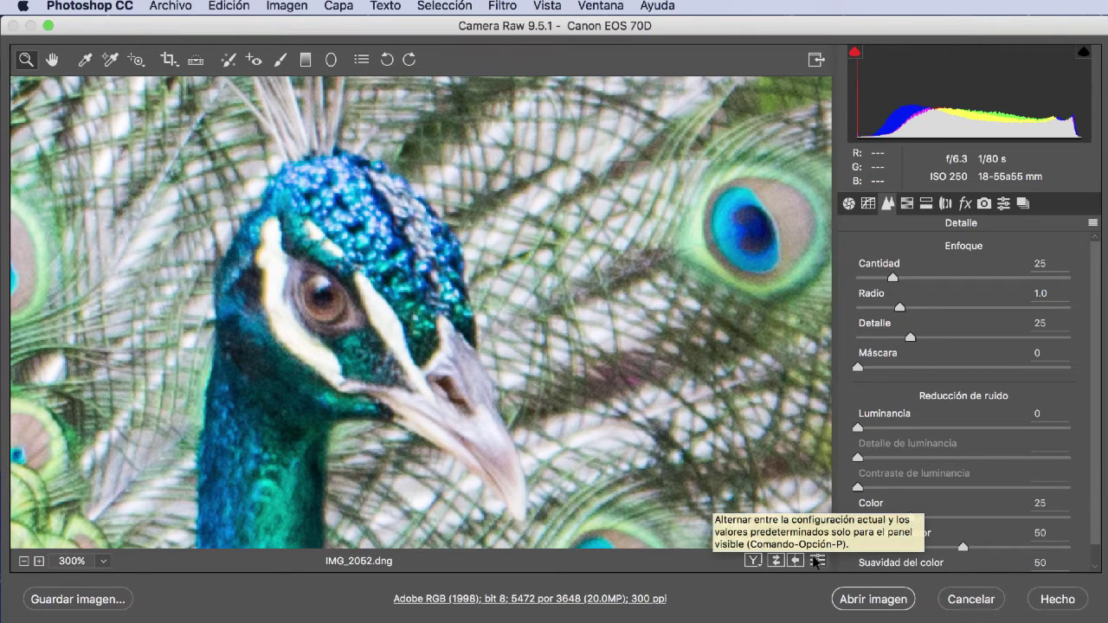
click(818, 561)
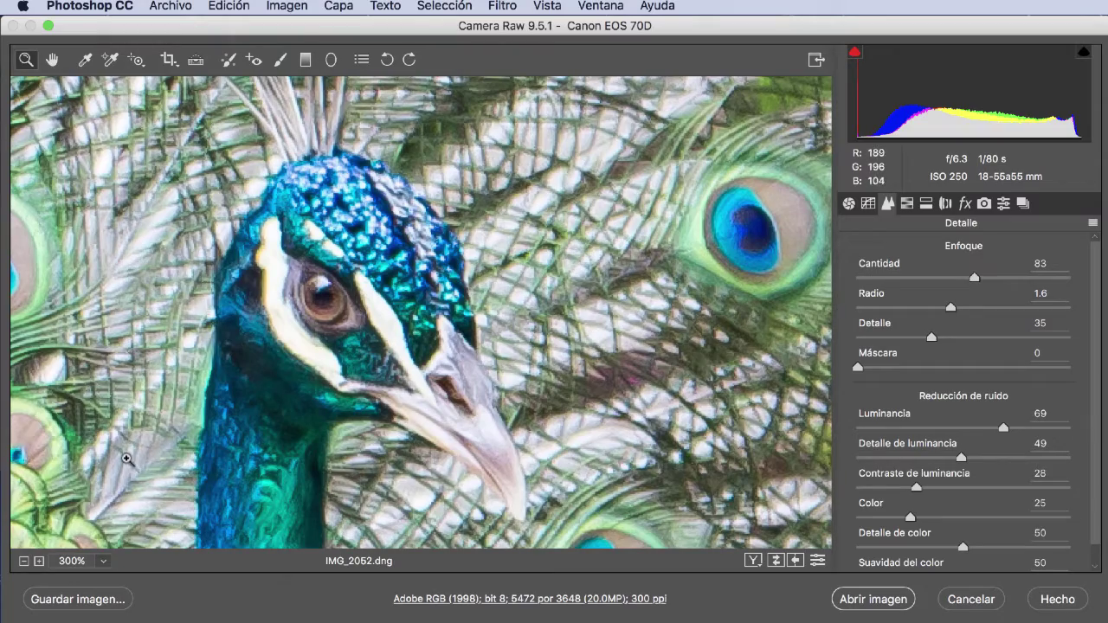
- Fit the whole peacock in view and flip between default and custom Detail settings
click(25, 562)
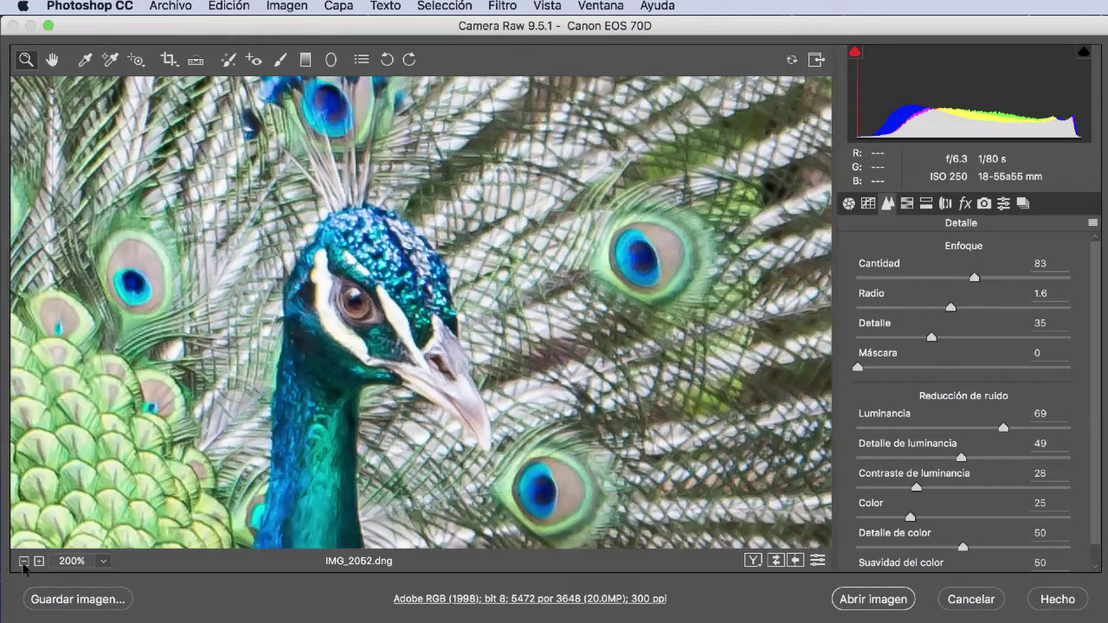
click(24, 562)
click(24, 562)
click(24, 562)
click(24, 562)
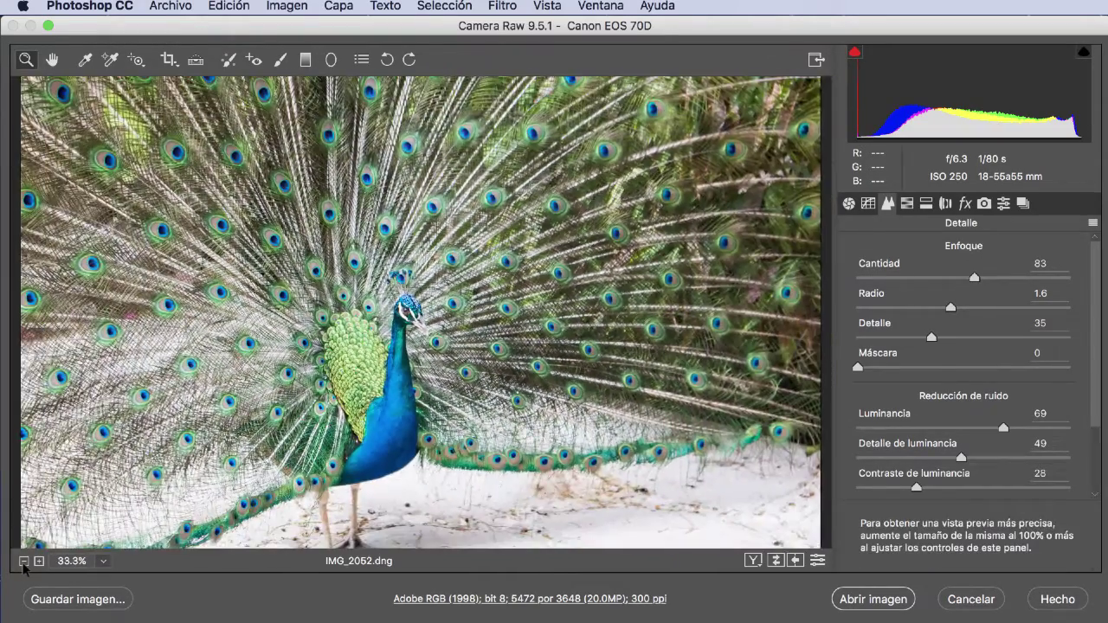
click(24, 562)
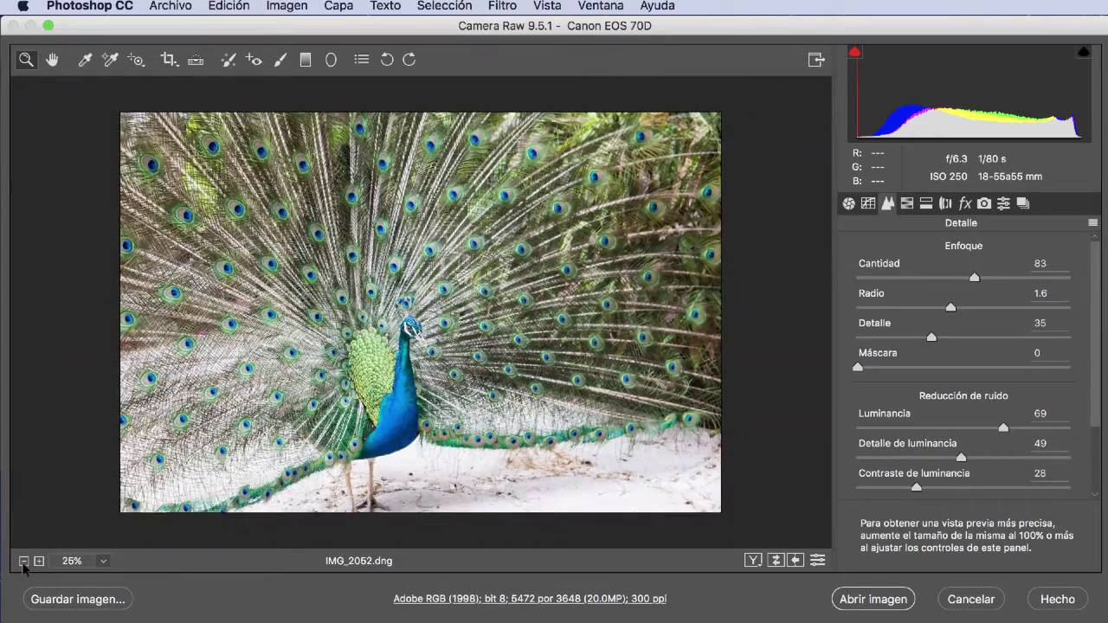
click(100, 560)
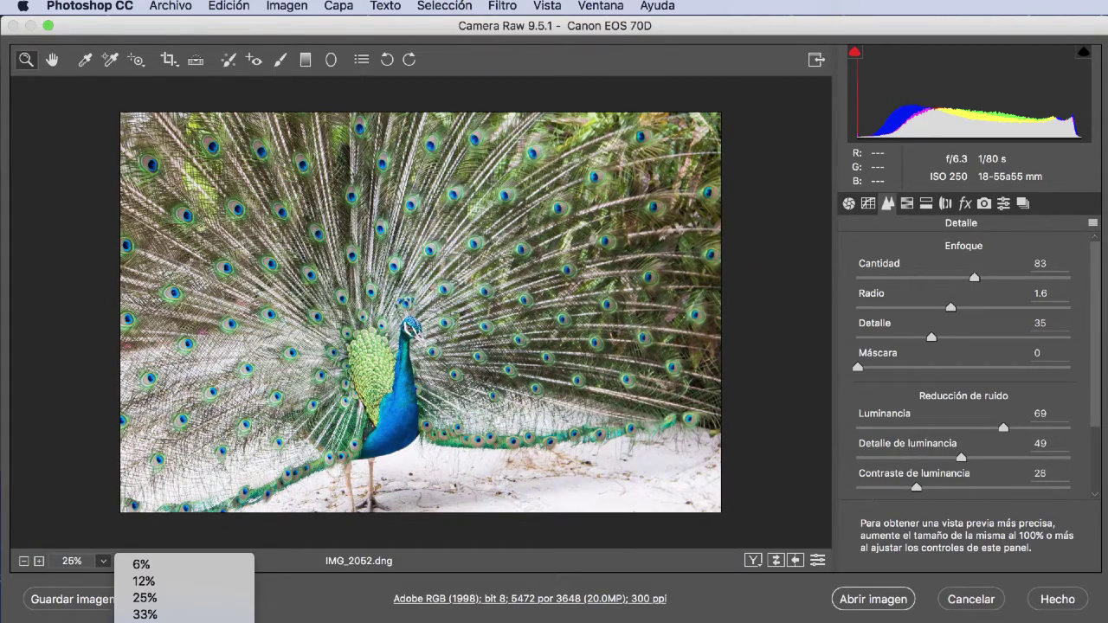
key(super+0)
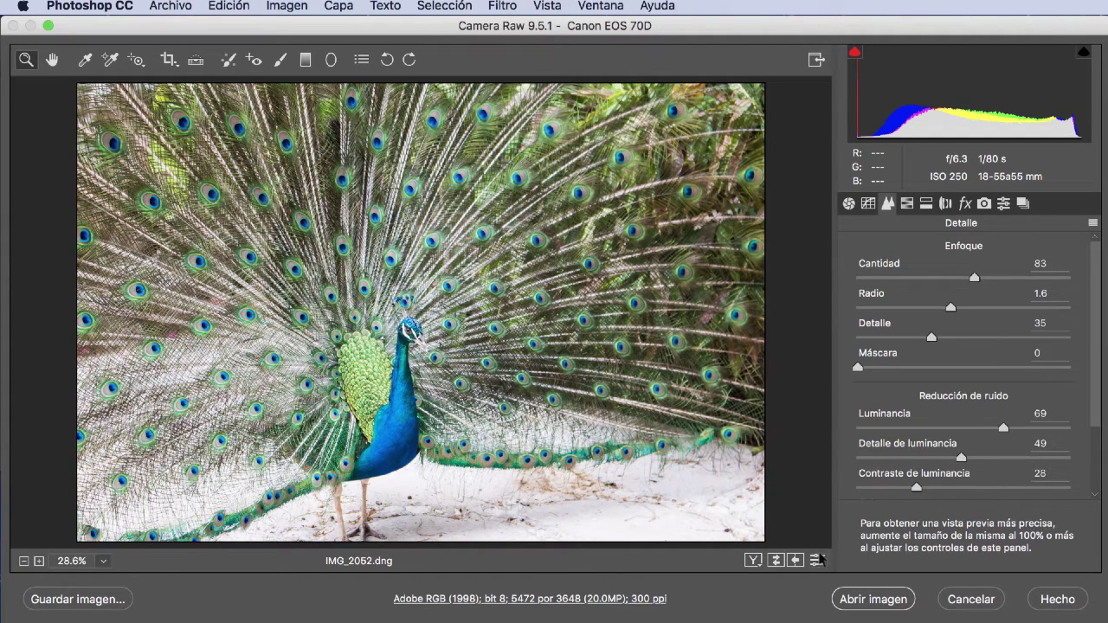
click(819, 561)
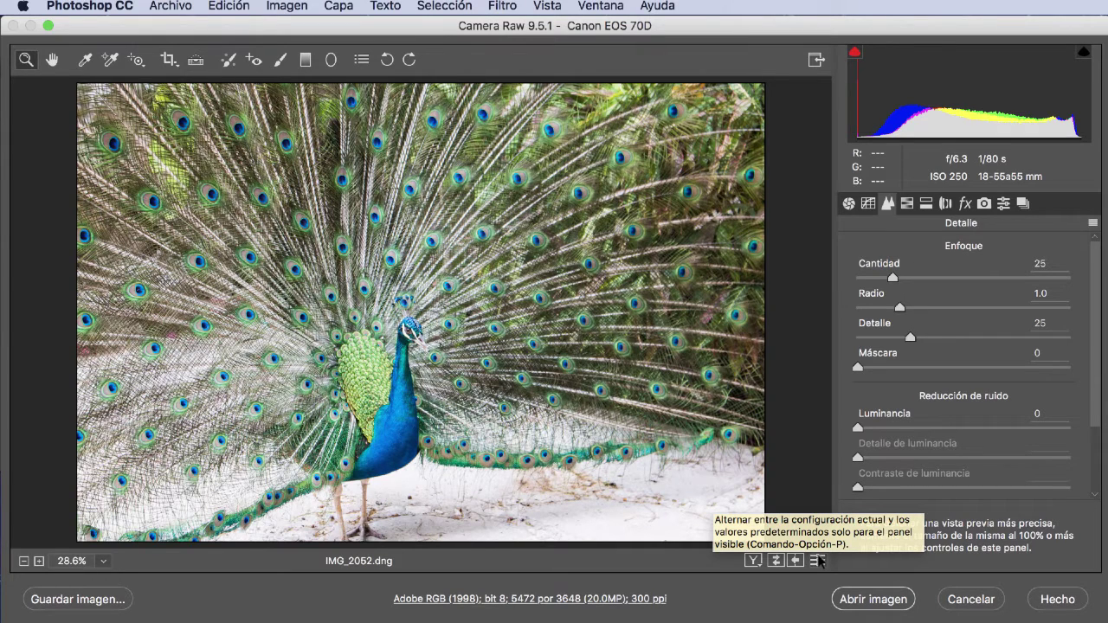
click(820, 561)
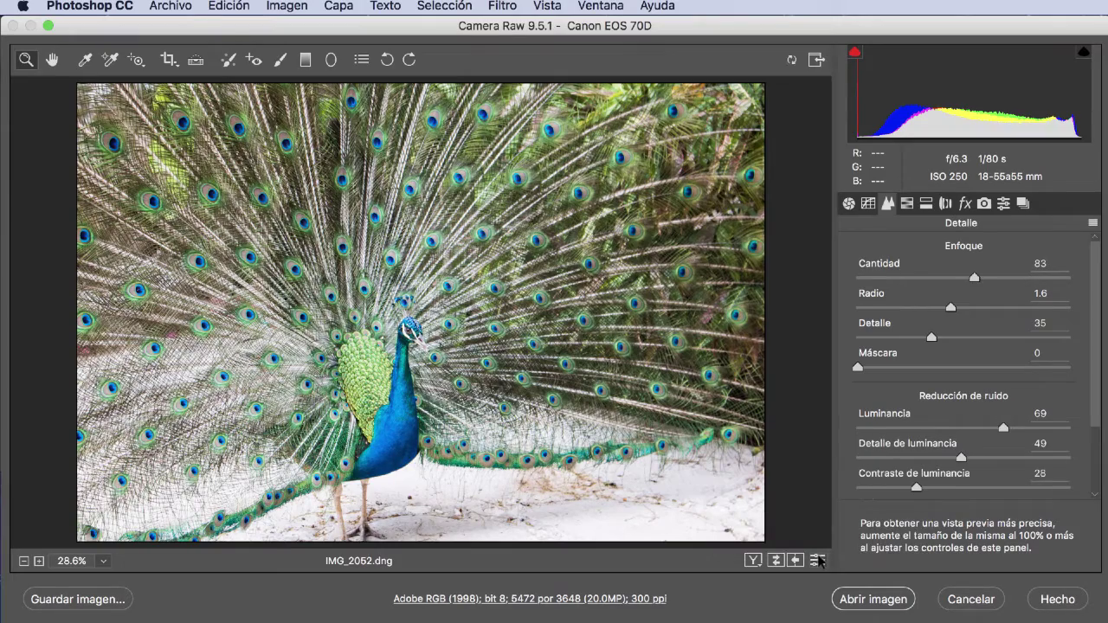
- Zoom to 66.7% on the peacock's head and preview the default Detail values
click(390, 397)
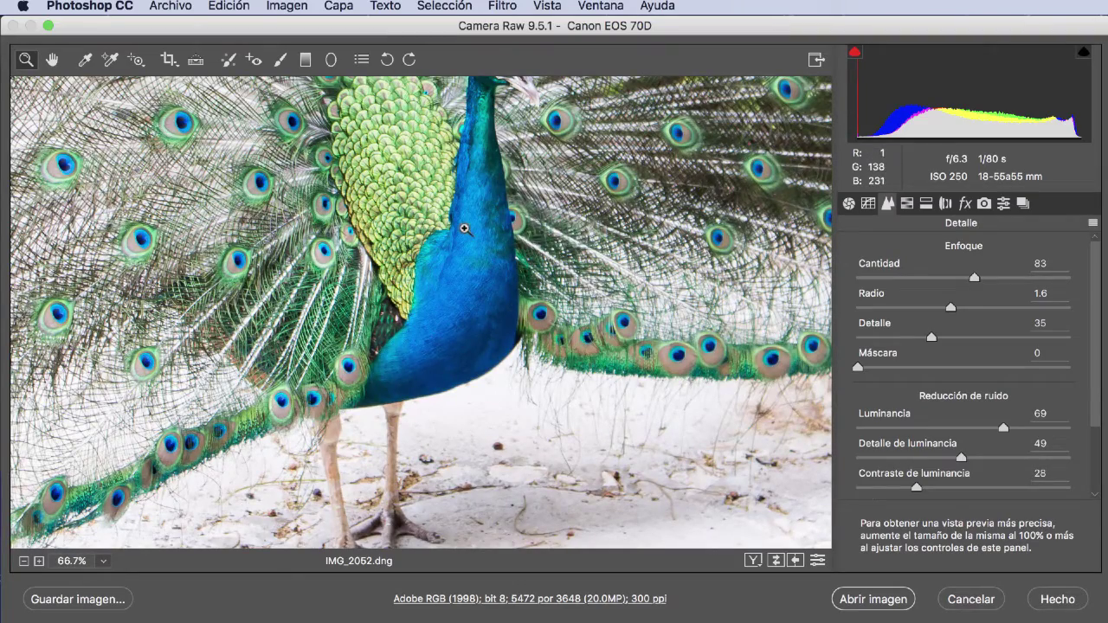
mouse_move(465, 226)
mouse_down()
mouse_move(433, 329)
mouse_move(471, 355)
mouse_up()
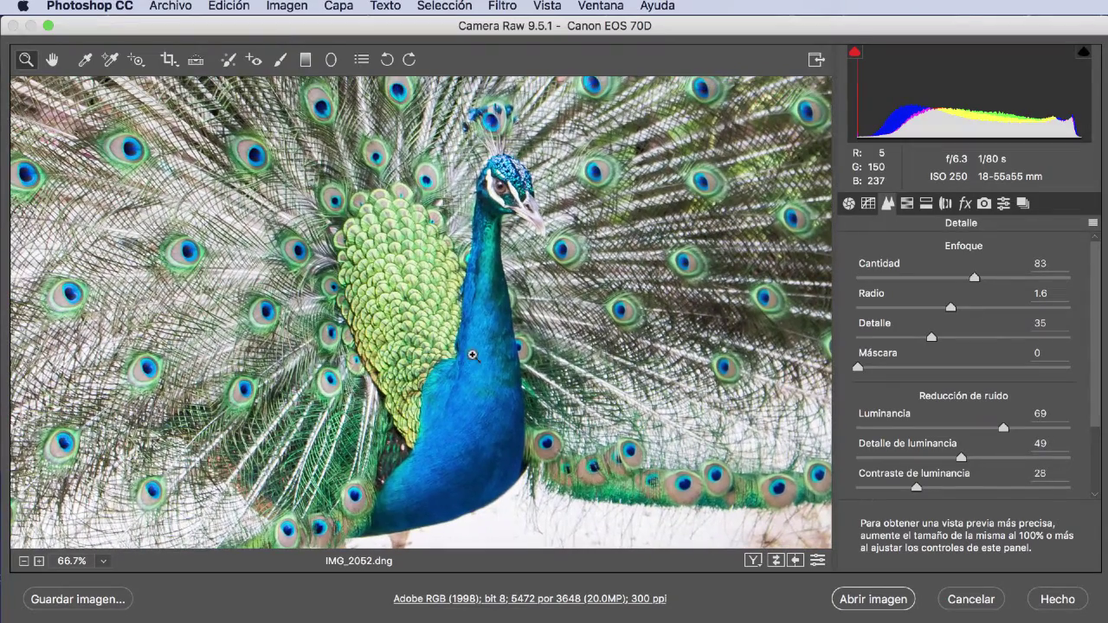
click(818, 561)
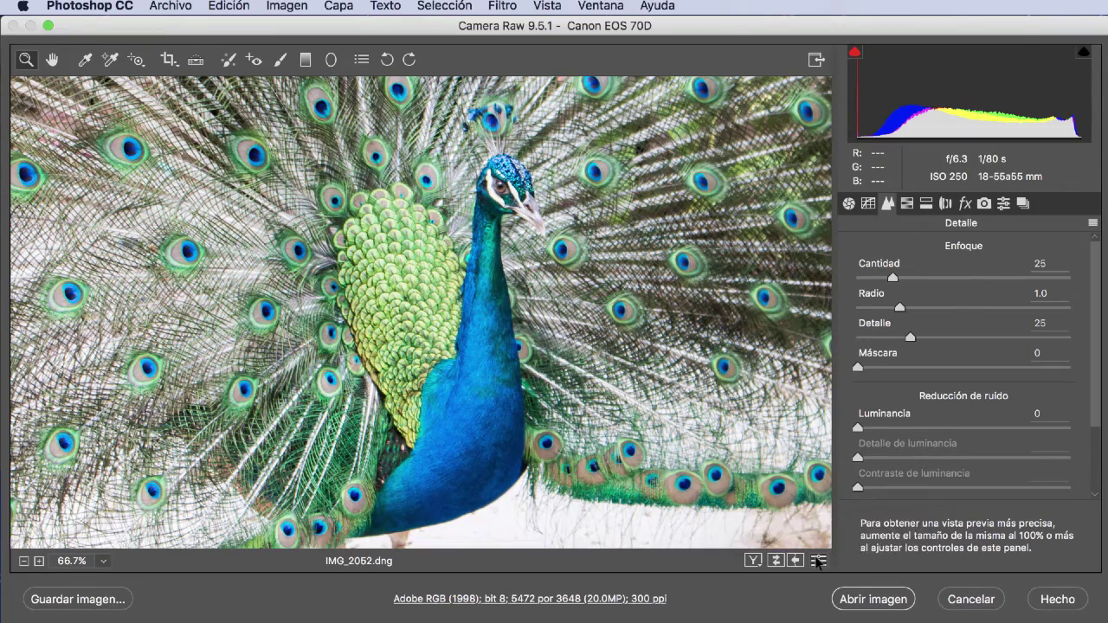
- Restore the custom Detail settings, view the head at 200%, and toggle defaults on and off
click(818, 561)
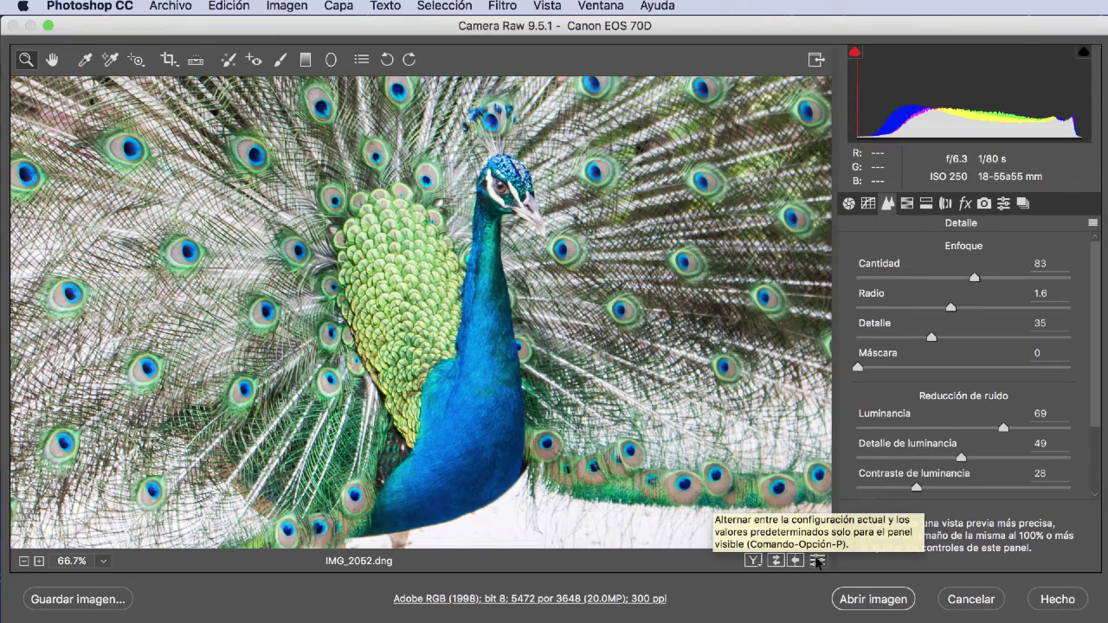
click(471, 335)
click(471, 335)
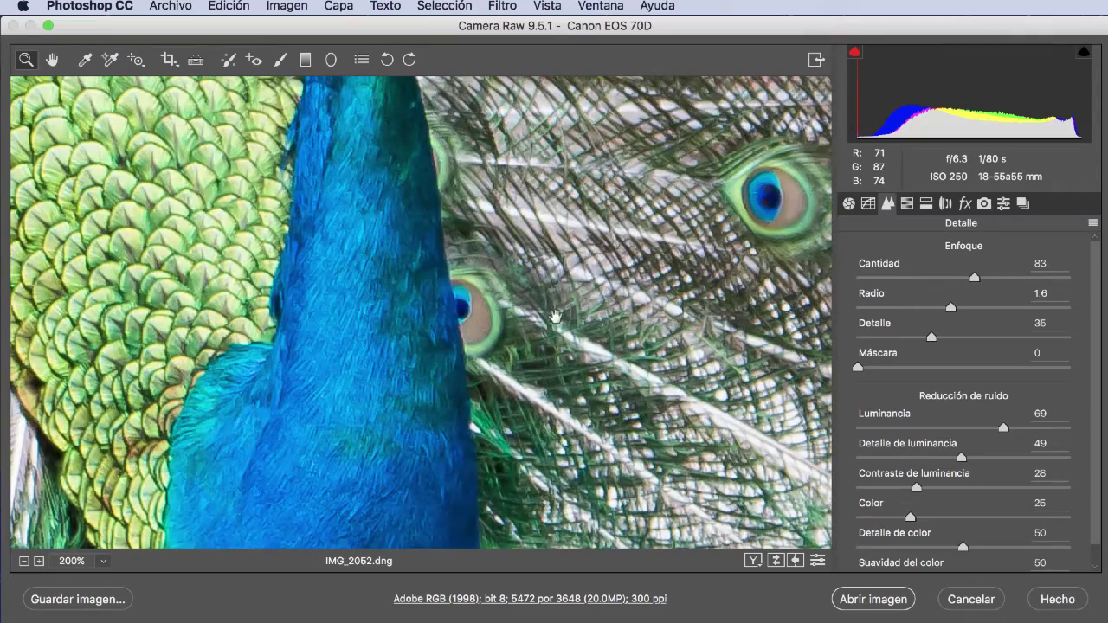
mouse_move(541, 303)
mouse_down()
mouse_move(504, 454)
mouse_move(519, 545)
mouse_up()
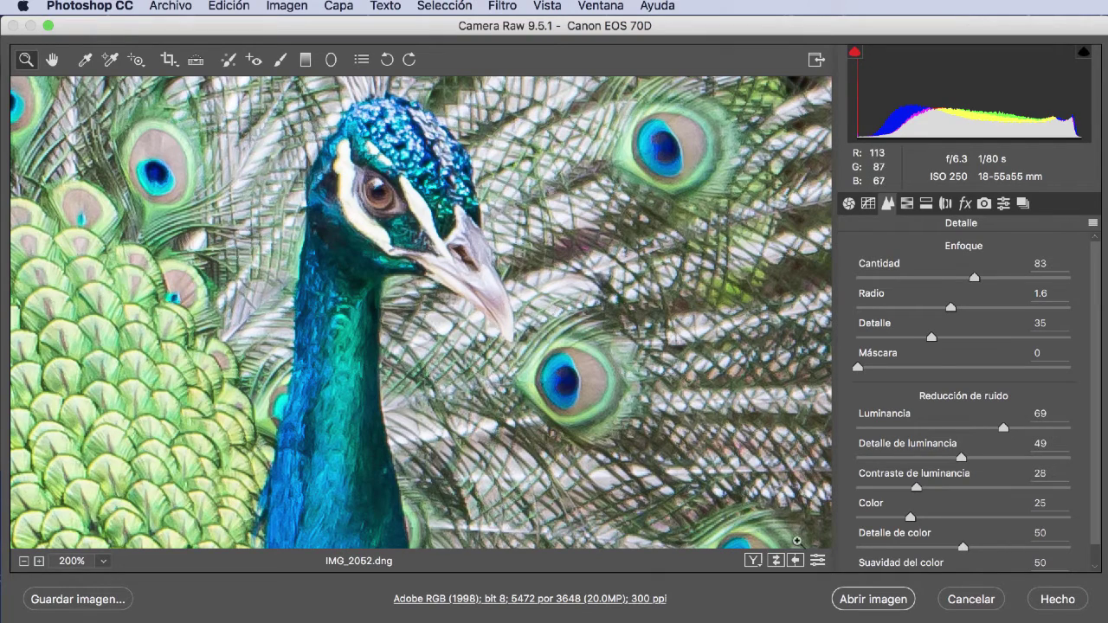
click(821, 560)
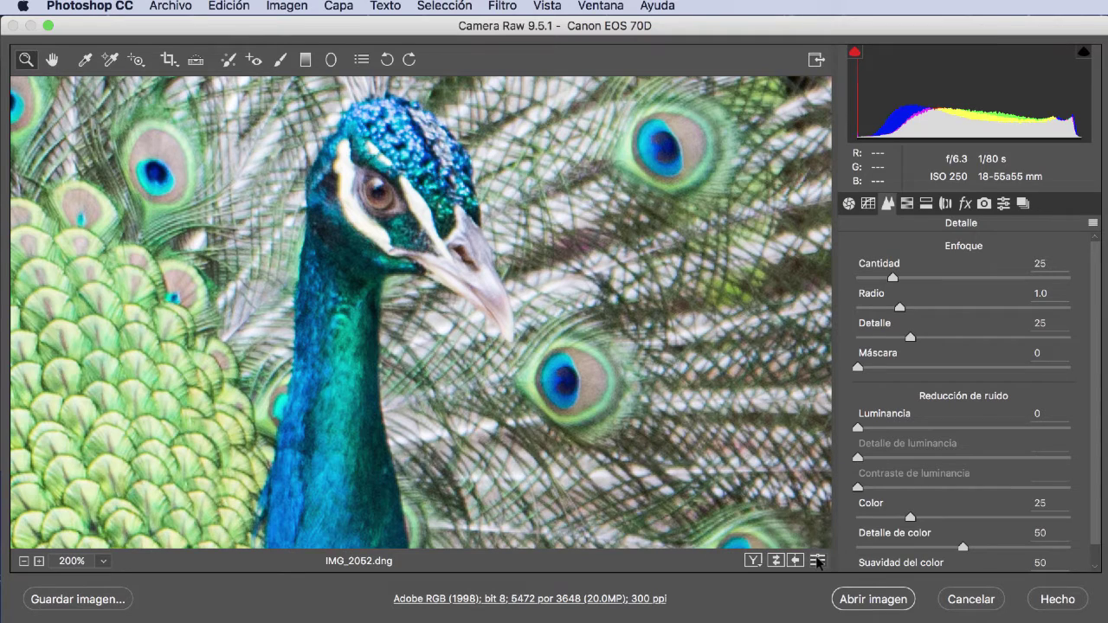
click(818, 561)
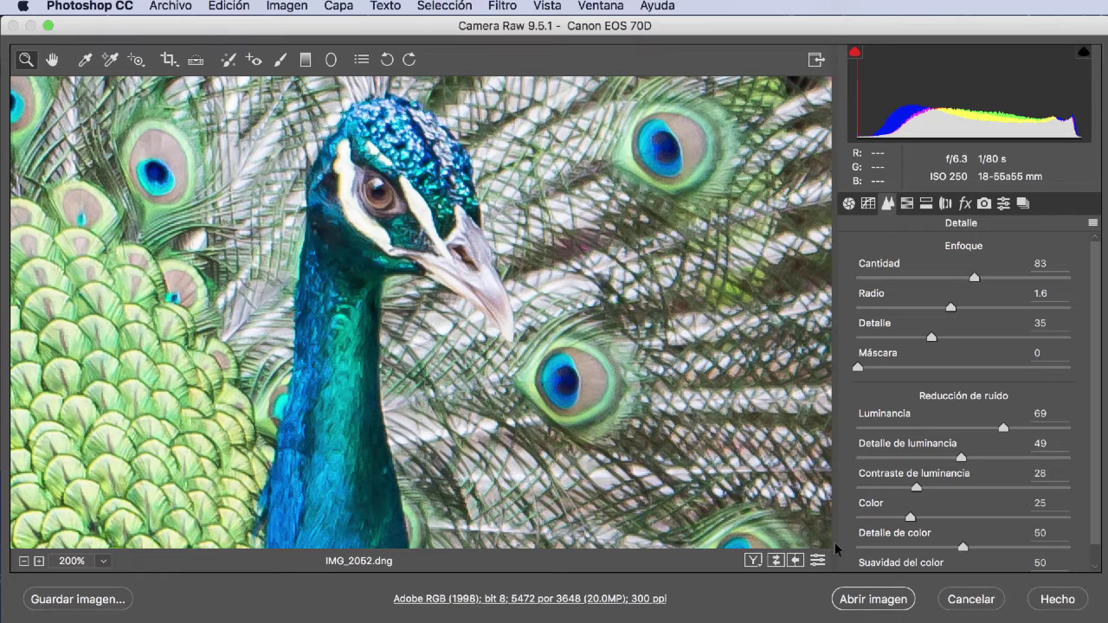
- Toggle defaults and custom Detail settings with Cmd-Opt-P, then fit the photo in view
key(p)
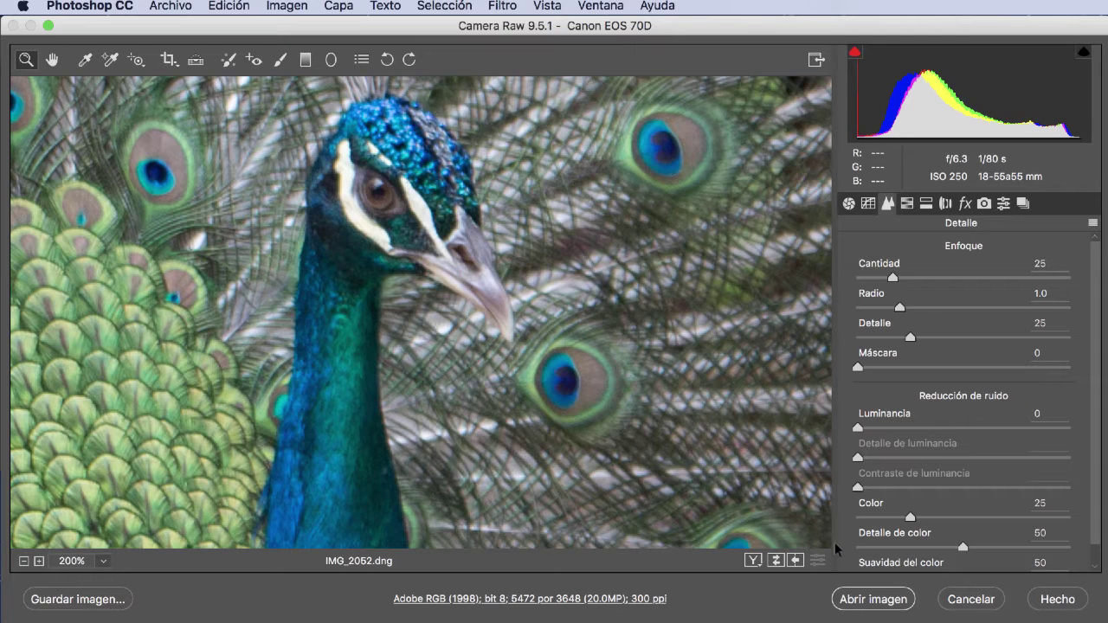
key(p)
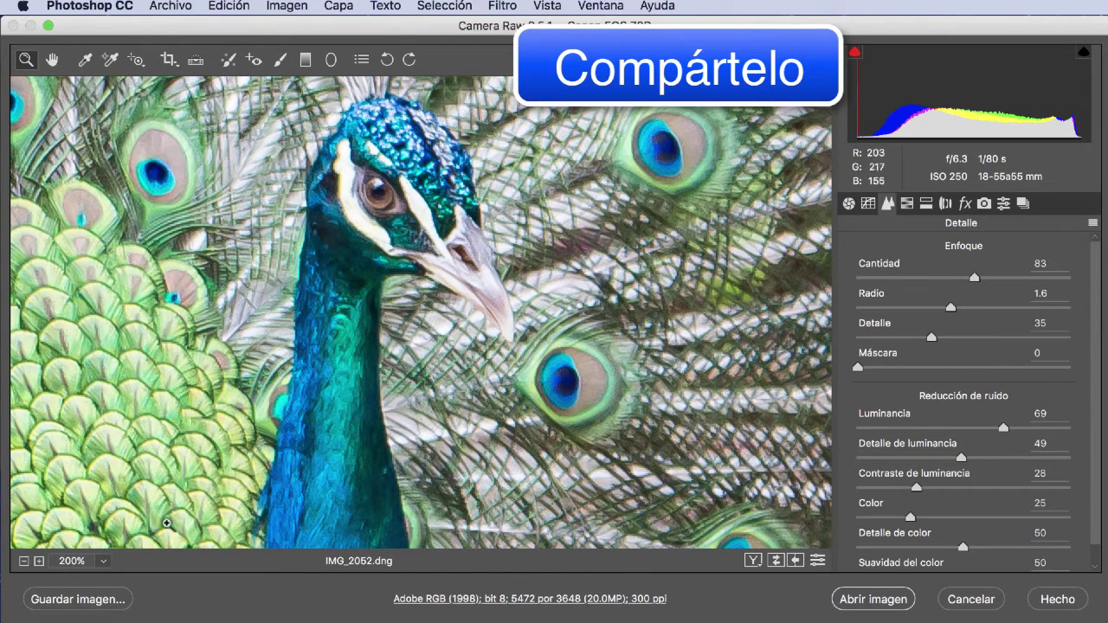
click(103, 561)
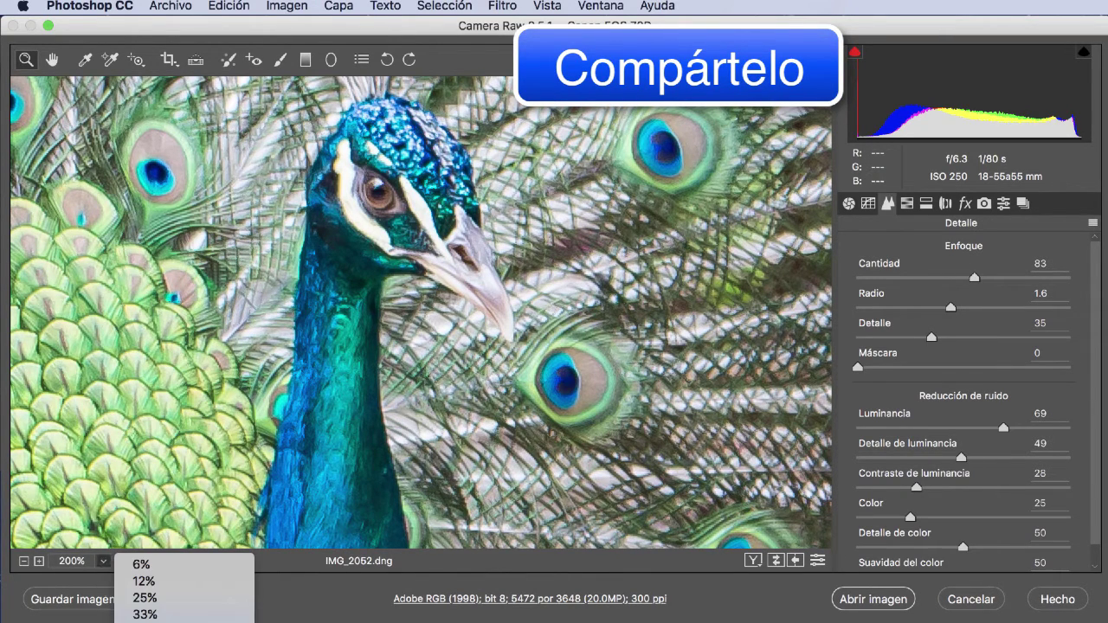
key(super+0)
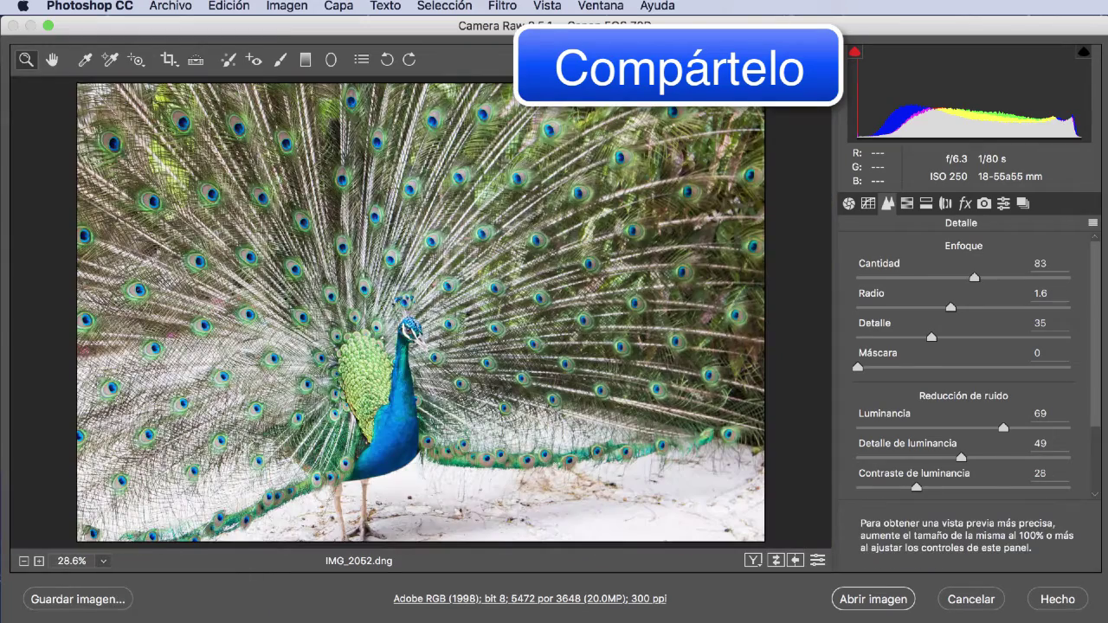